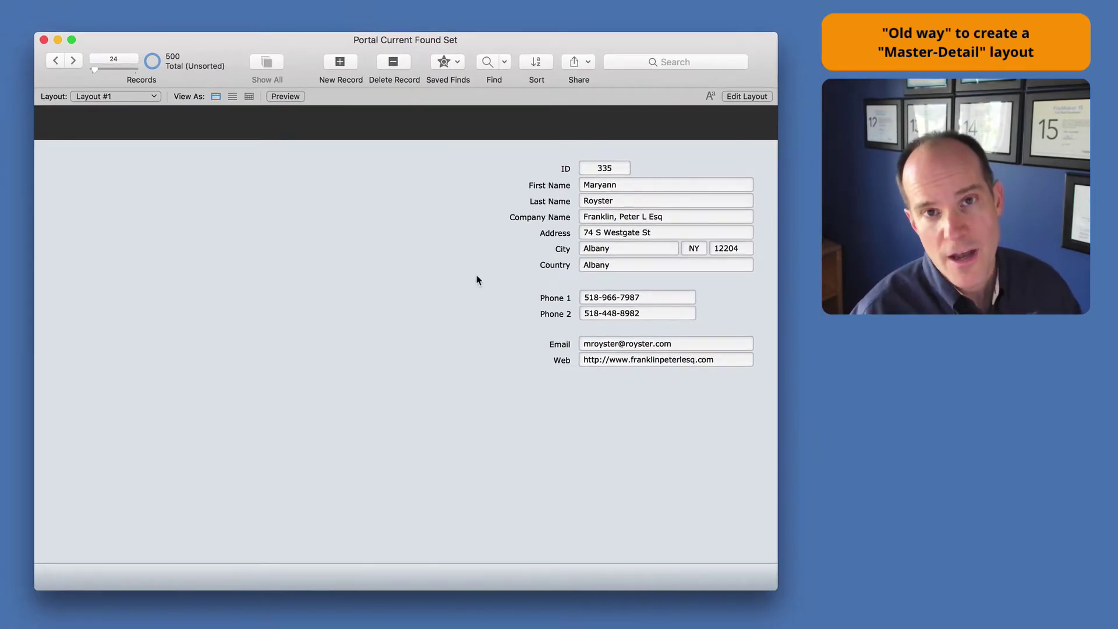
Step: Create a summary field named IDs in the Contacts table, defined as List of ID
{"action": "key", "text": "super+shift+d"}
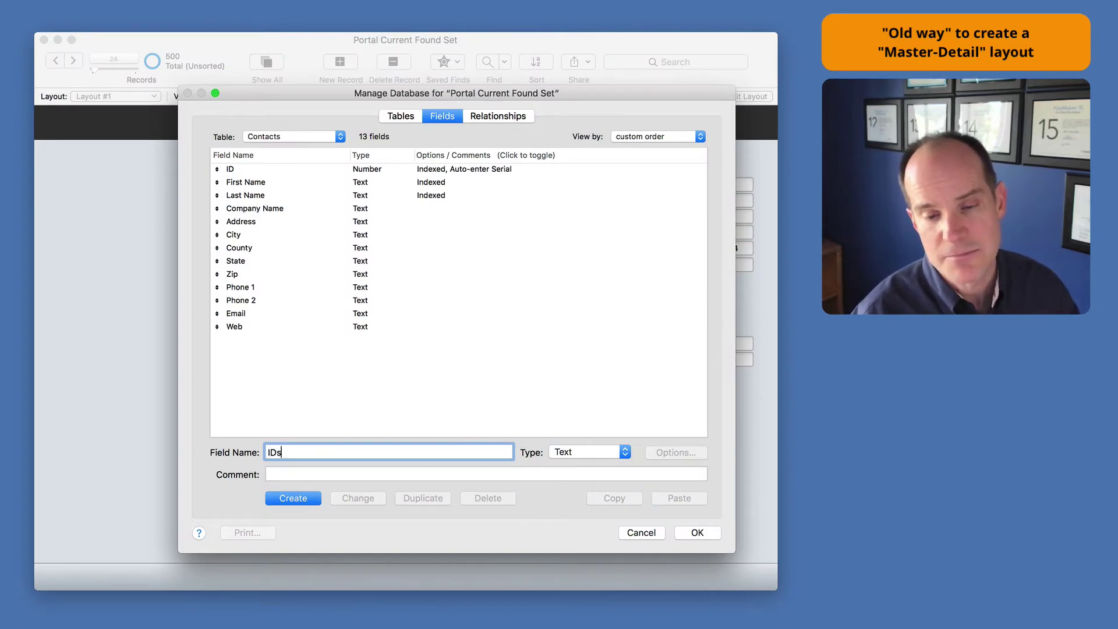
{"action": "key", "text": "super+s"}
{"action": "key", "text": "Return"}
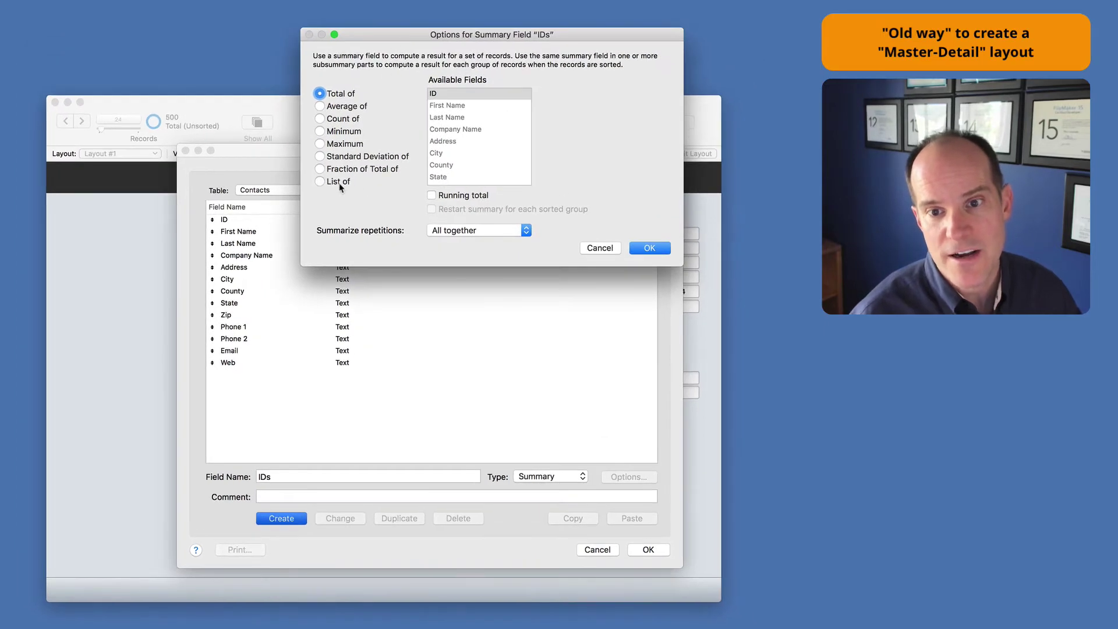
{"action": "left_click", "coordinate": [339, 182]}
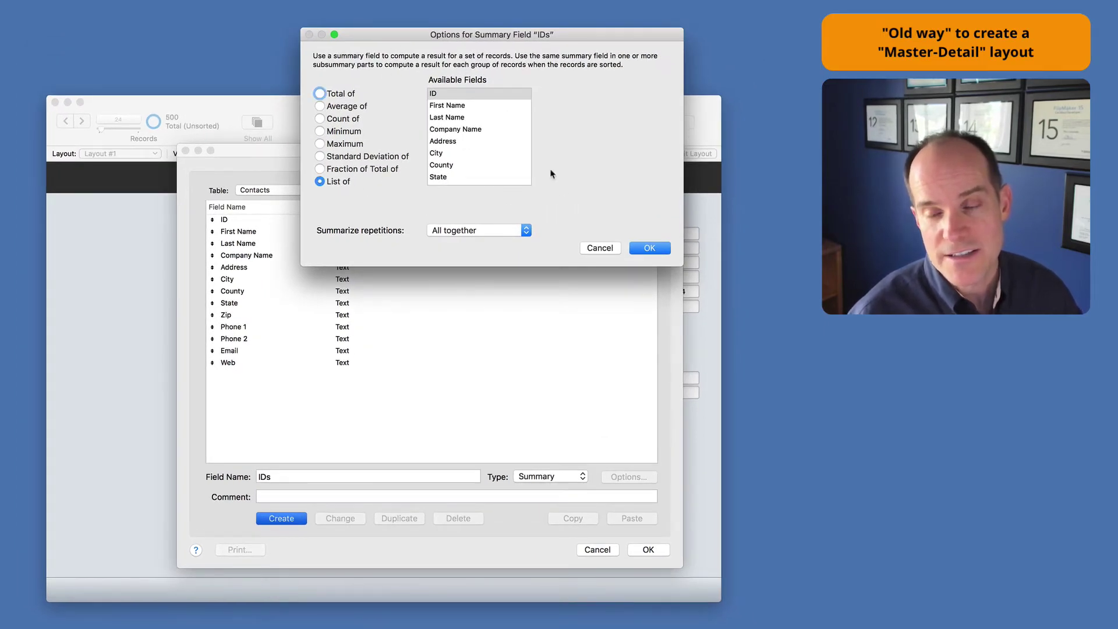
{"action": "left_click", "coordinate": [657, 251]}
{"action": "left_click", "coordinate": [648, 550]}
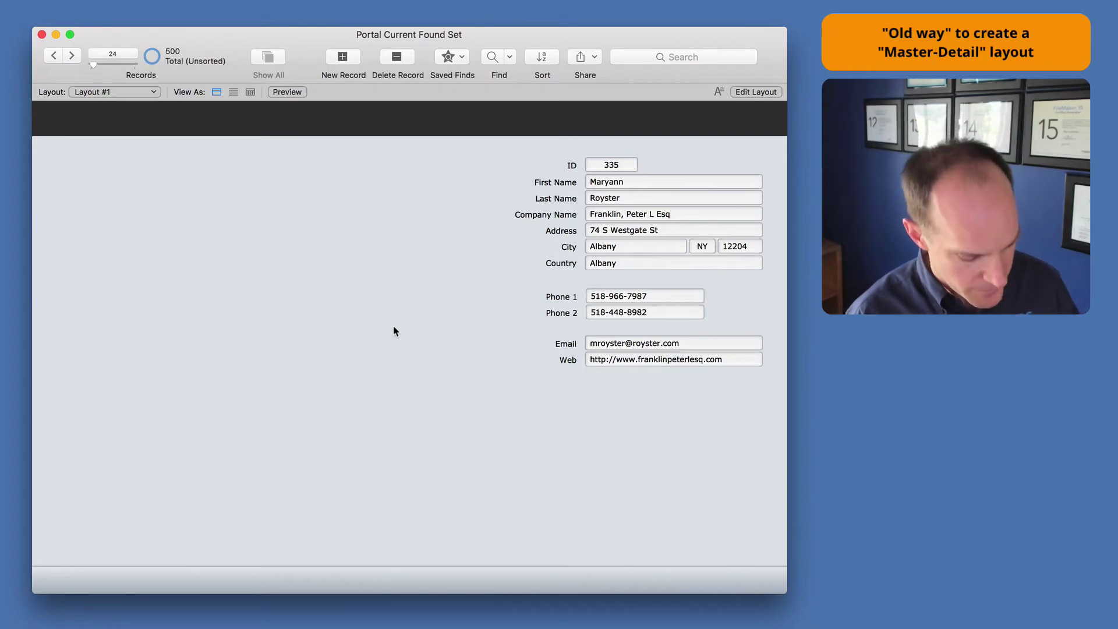
Step: Create a calculation field named cIDs in the Contacts table that returns the IDs summary field as a Text result
{"action": "key", "text": "super+shift+d"}
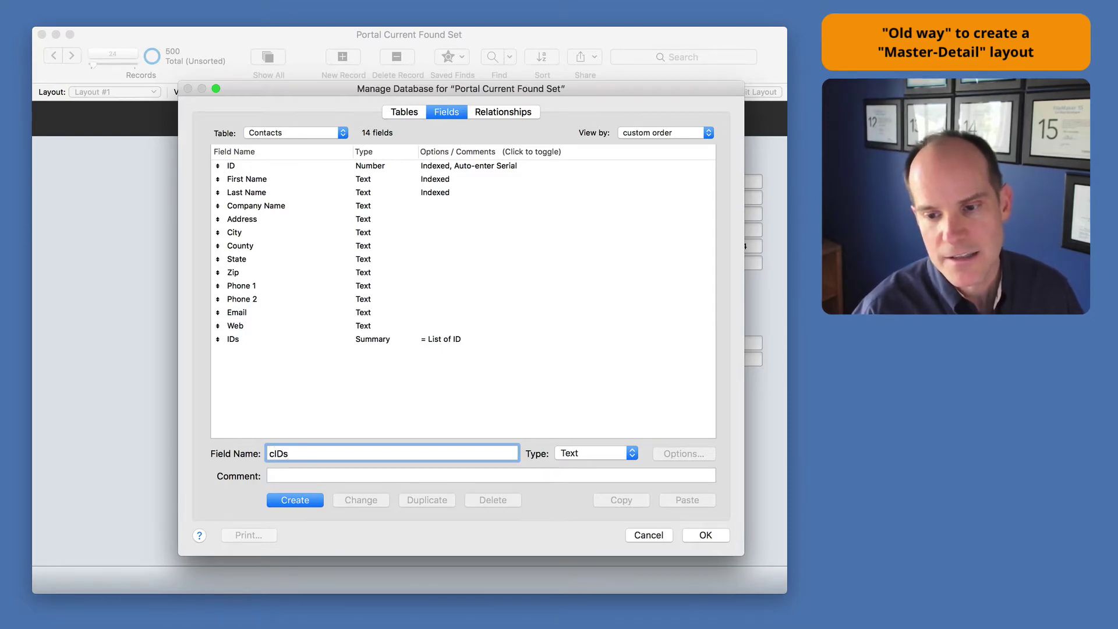
{"action": "type", "text": "cIDs"}
{"action": "key", "text": "super+l"}
{"action": "key", "text": "Return"}
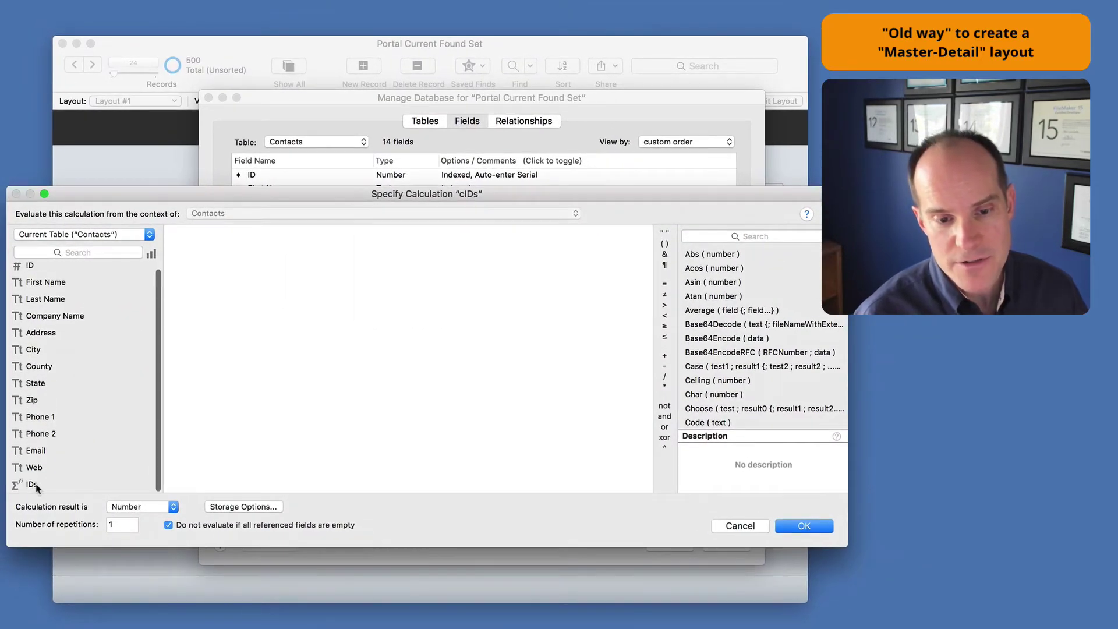
{"action": "double_click", "coordinate": [32, 484]}
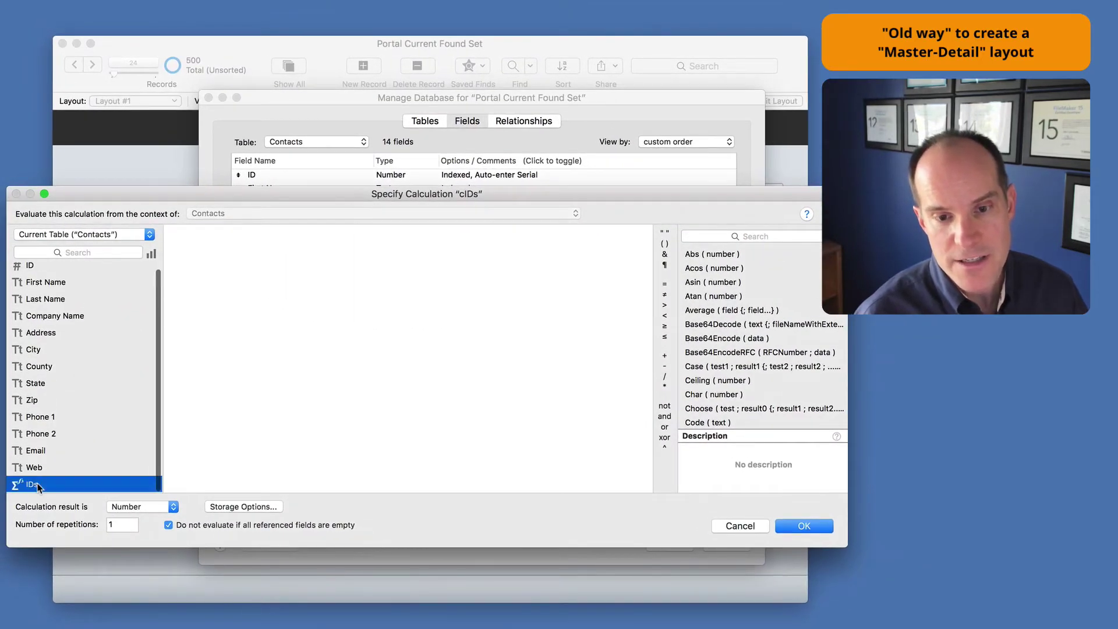
{"action": "left_click", "coordinate": [148, 506]}
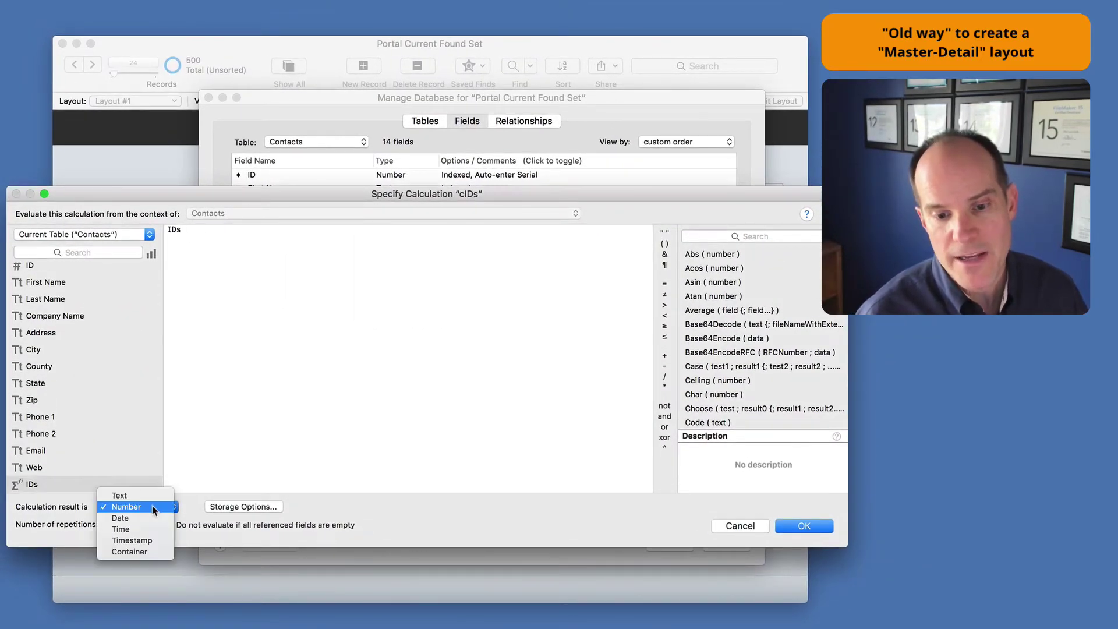
{"action": "left_click", "coordinate": [151, 497]}
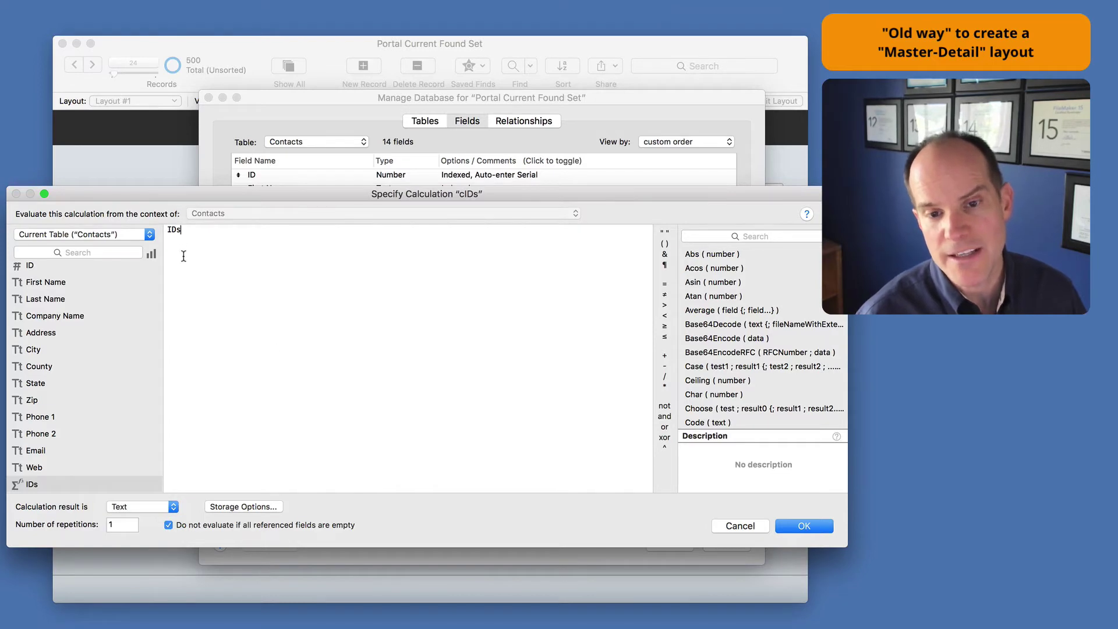
{"action": "left_click", "coordinate": [813, 524]}
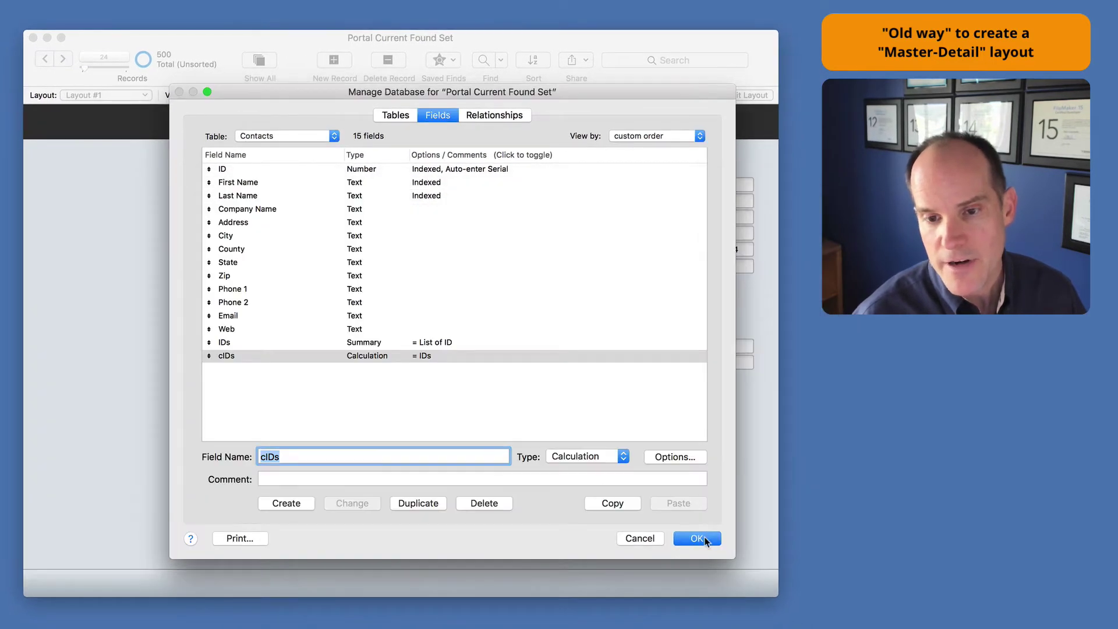
{"action": "left_click", "coordinate": [704, 539]}
Step: Duplicate the Contacts table occurrence in the relationships graph and join the two occurrences on First Name
{"action": "key", "text": "super+shift+d"}
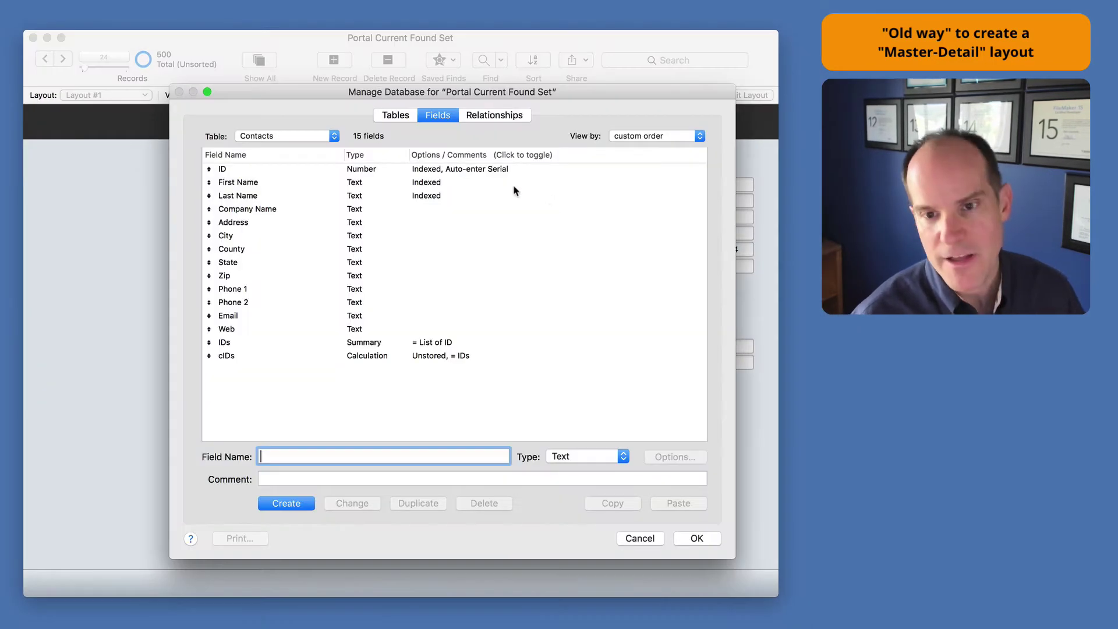
{"action": "left_click", "coordinate": [496, 115]}
{"action": "left_click", "coordinate": [277, 192]}
{"action": "key", "text": "super+d"}
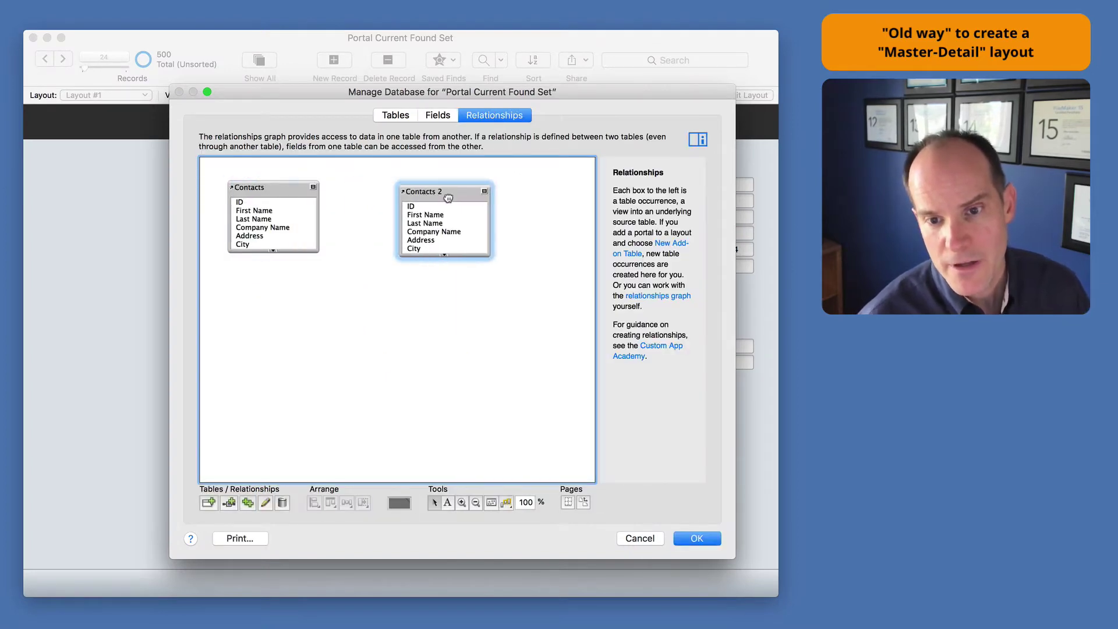
{"action": "left_click_drag", "start_coordinate": [301, 211], "coordinate": [425, 215]}
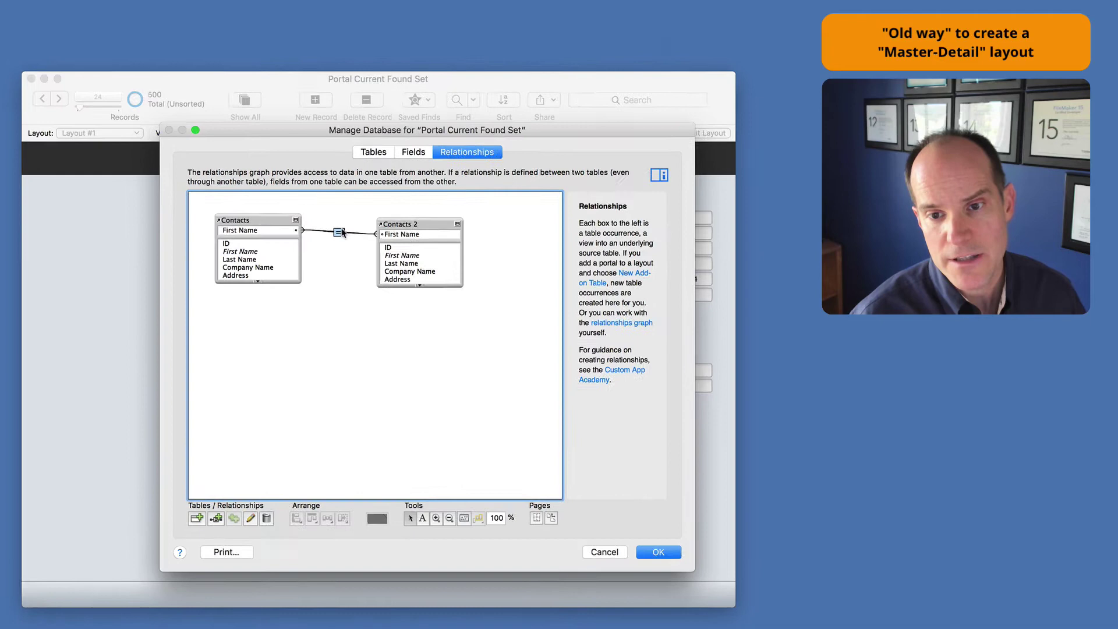
Step: Change the relationship's match fields to cIDs in Contacts equal to ID in Contacts 2 and save the database changes
{"action": "double_click", "coordinate": [341, 232]}
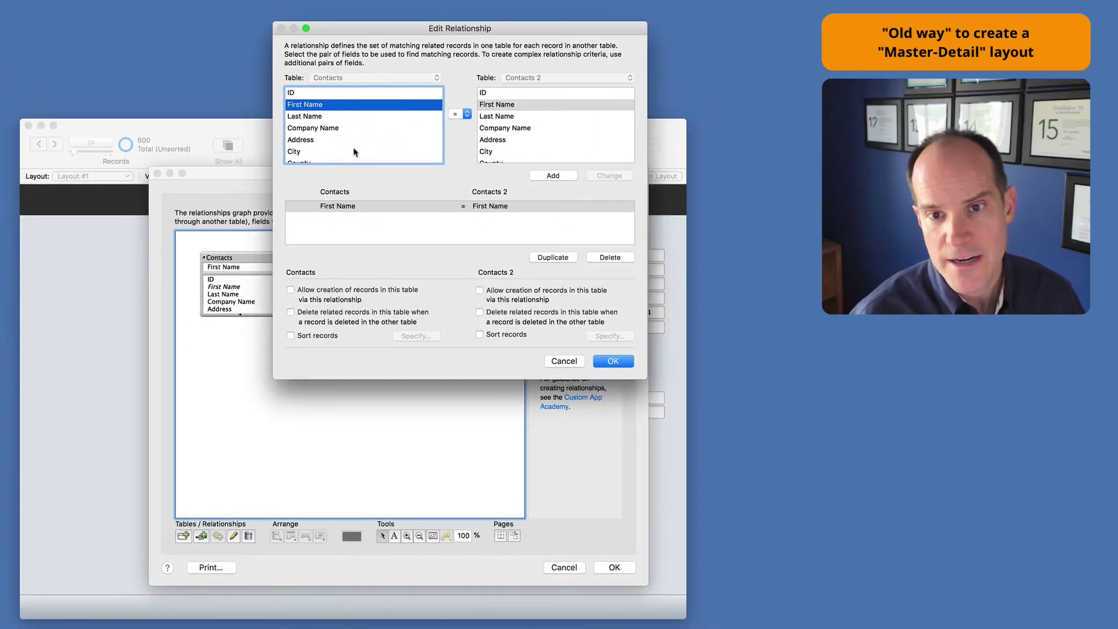
{"action": "scroll", "coordinate": [379, 105], "scroll_direction": "down", "scroll_amount": 5}
{"action": "left_click", "coordinate": [317, 111]}
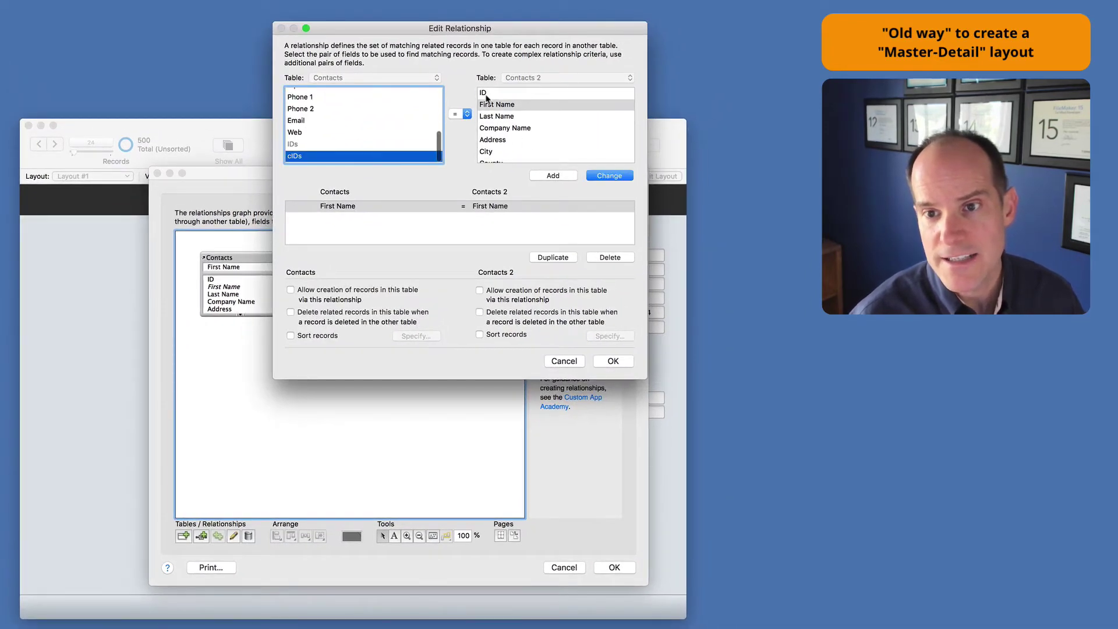
{"action": "left_click", "coordinate": [485, 93]}
{"action": "left_click", "coordinate": [589, 176]}
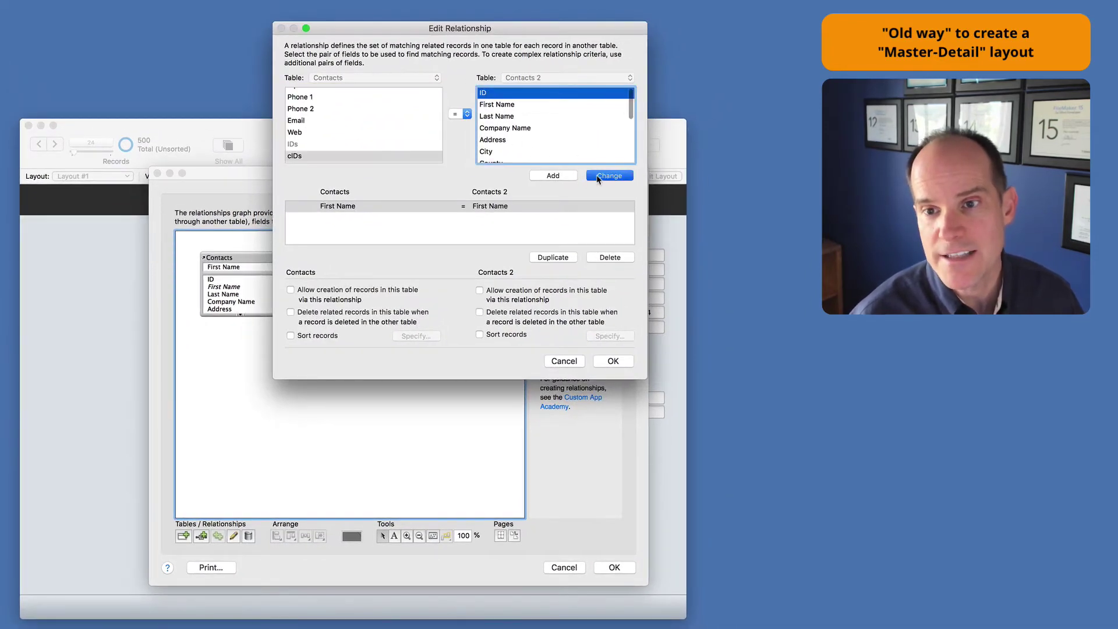
{"action": "left_click", "coordinate": [599, 362]}
{"action": "left_click", "coordinate": [617, 567]}
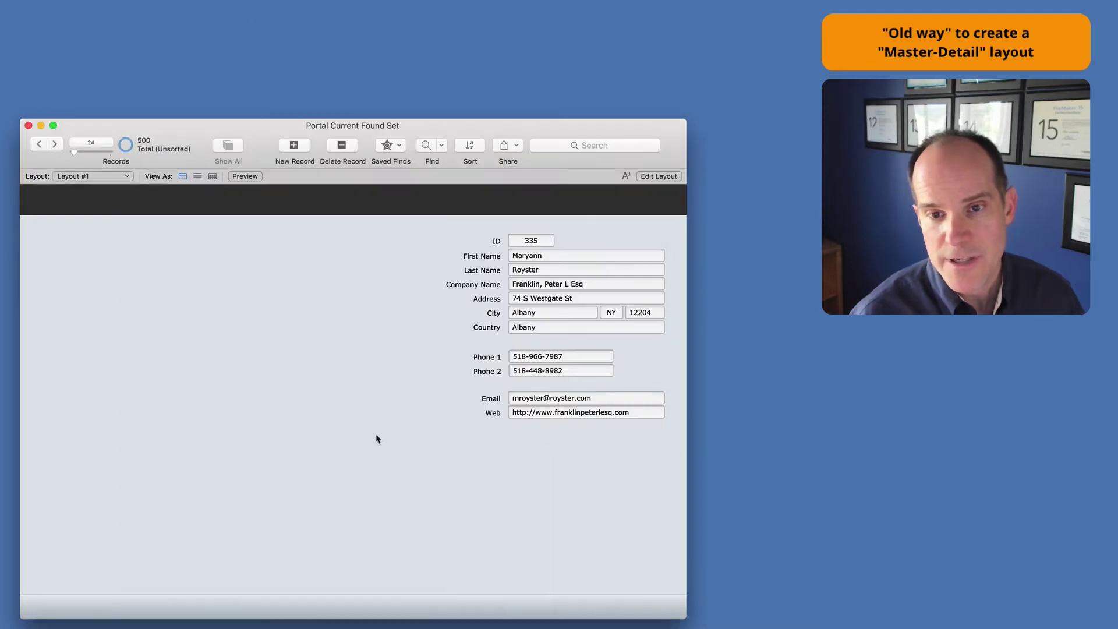
Step: Draw a tall portal in the layout's empty area beside the contact fields, showing Contacts 2 records with vertical scrolling allowed
{"action": "key", "text": "super+l"}
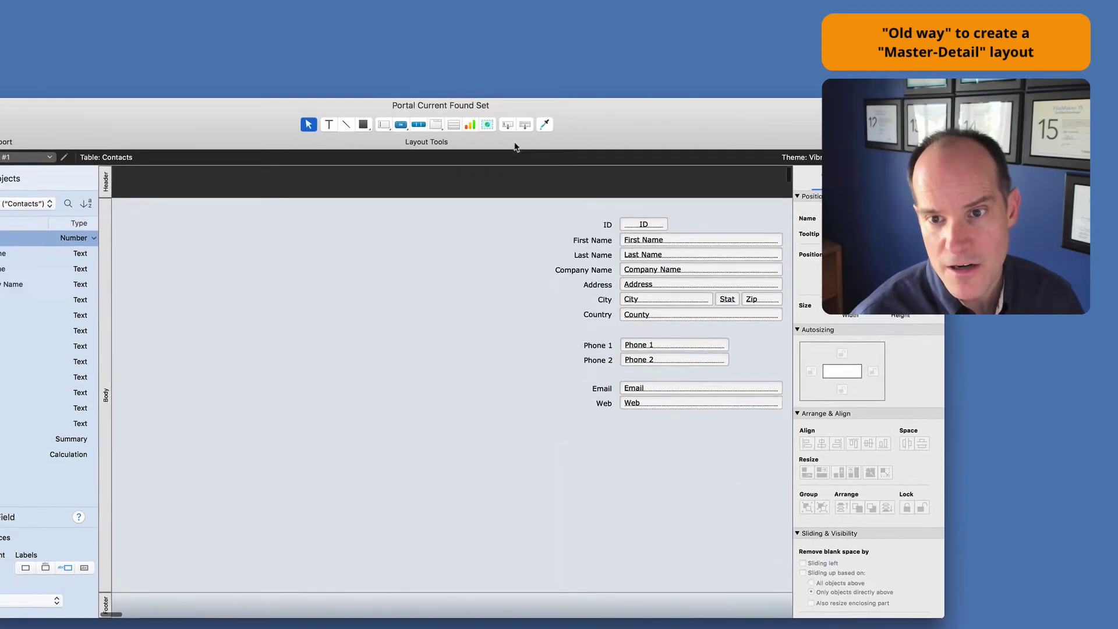
{"action": "left_click", "coordinate": [535, 110]}
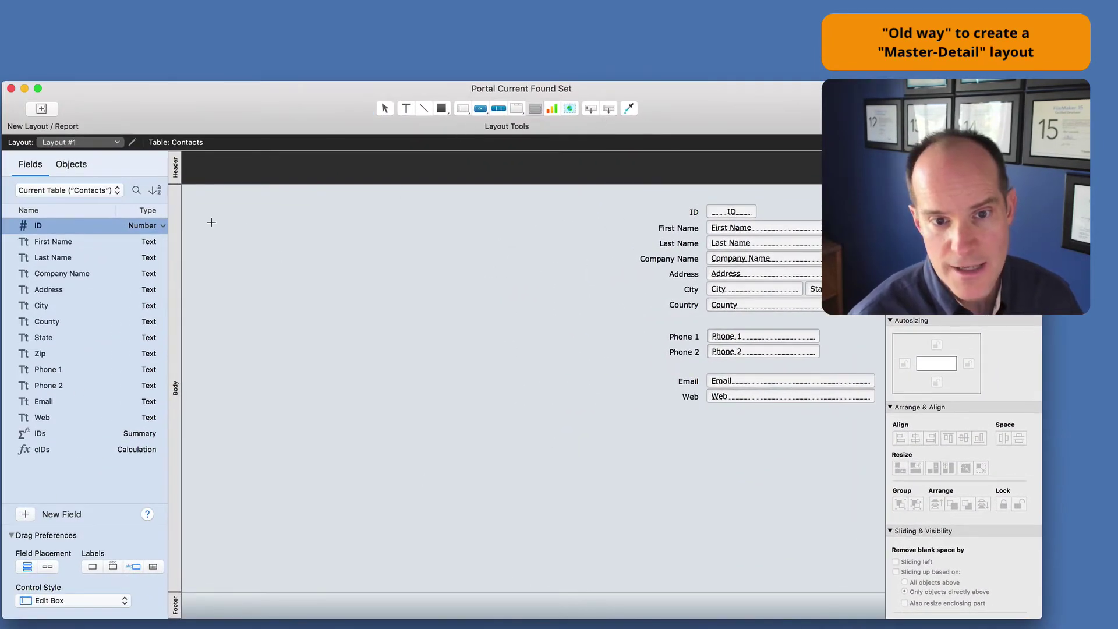
{"action": "left_click_drag", "start_coordinate": [196, 221], "coordinate": [406, 537]}
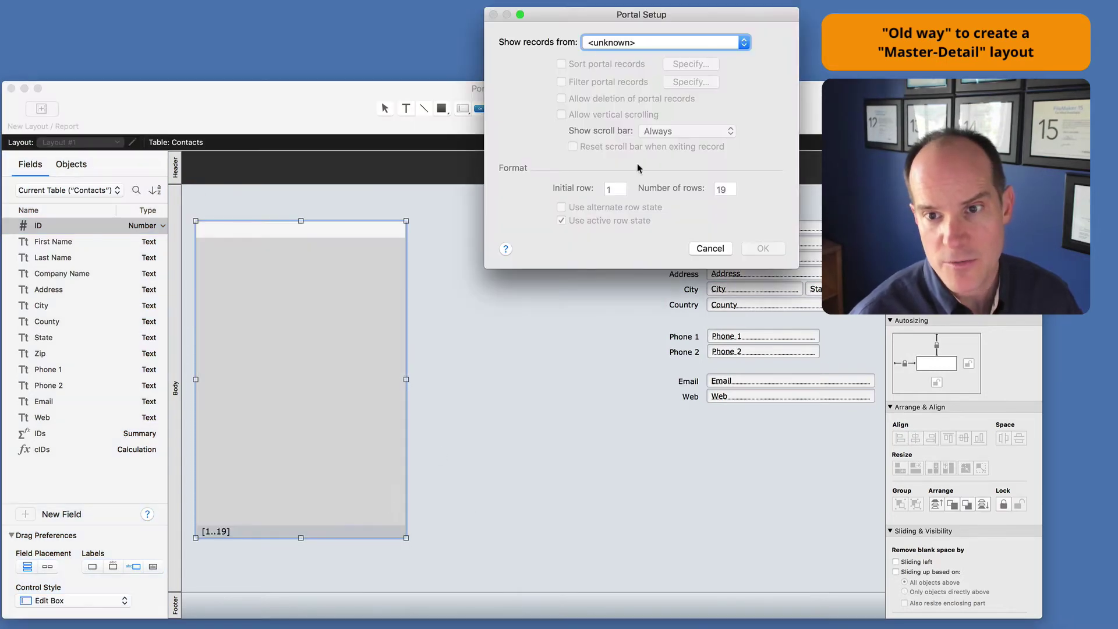
{"action": "left_click", "coordinate": [645, 43]}
{"action": "left_click", "coordinate": [640, 75]}
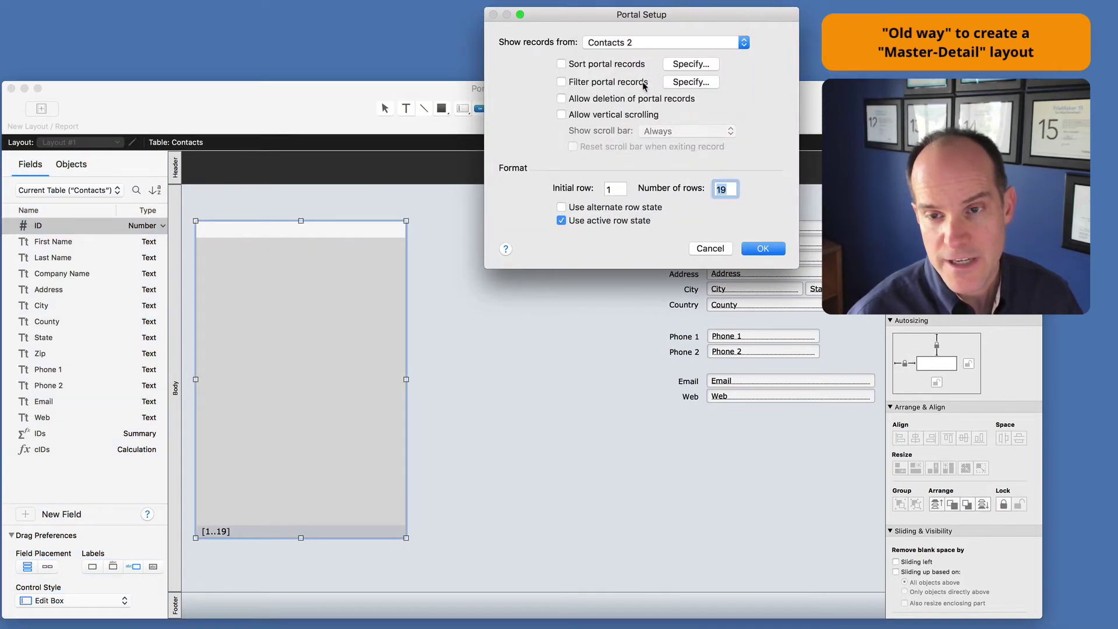
{"action": "left_click", "coordinate": [614, 116]}
{"action": "left_click", "coordinate": [767, 250]}
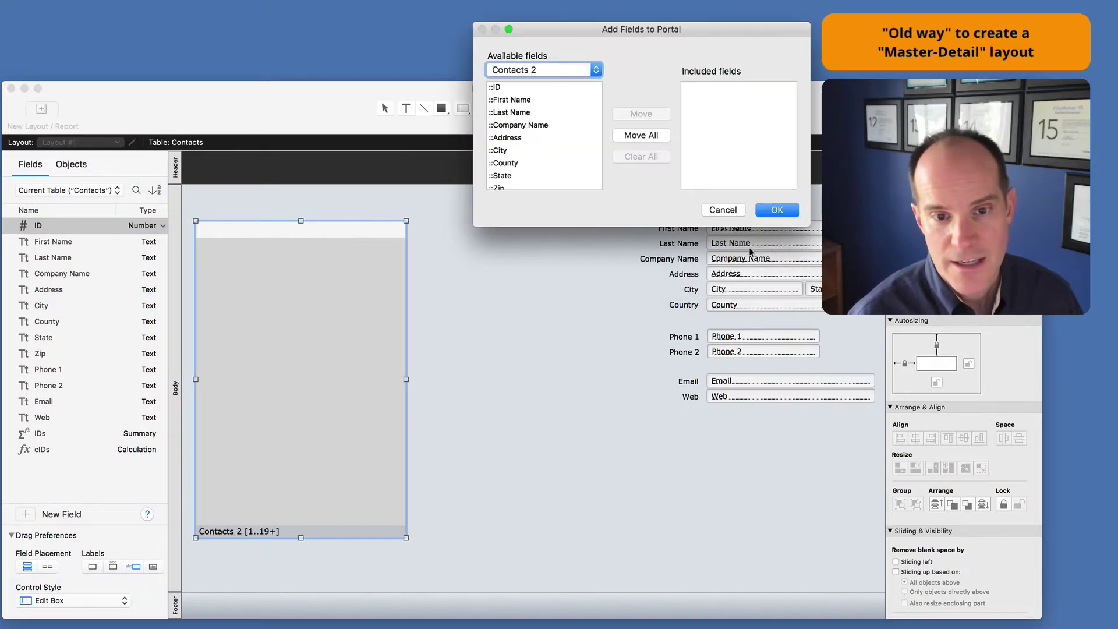
Step: Add the Contacts 2 fields First Name, Last Name and Company Name to the portal, in that order
{"action": "double_click", "coordinate": [531, 113]}
{"action": "double_click", "coordinate": [531, 126]}
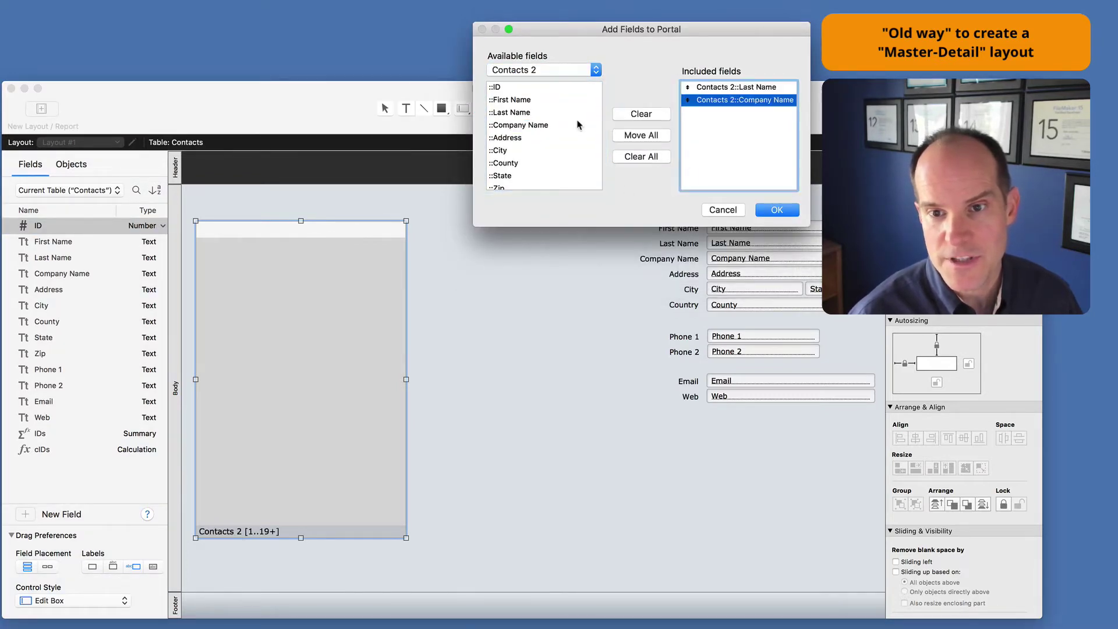
{"action": "double_click", "coordinate": [527, 99]}
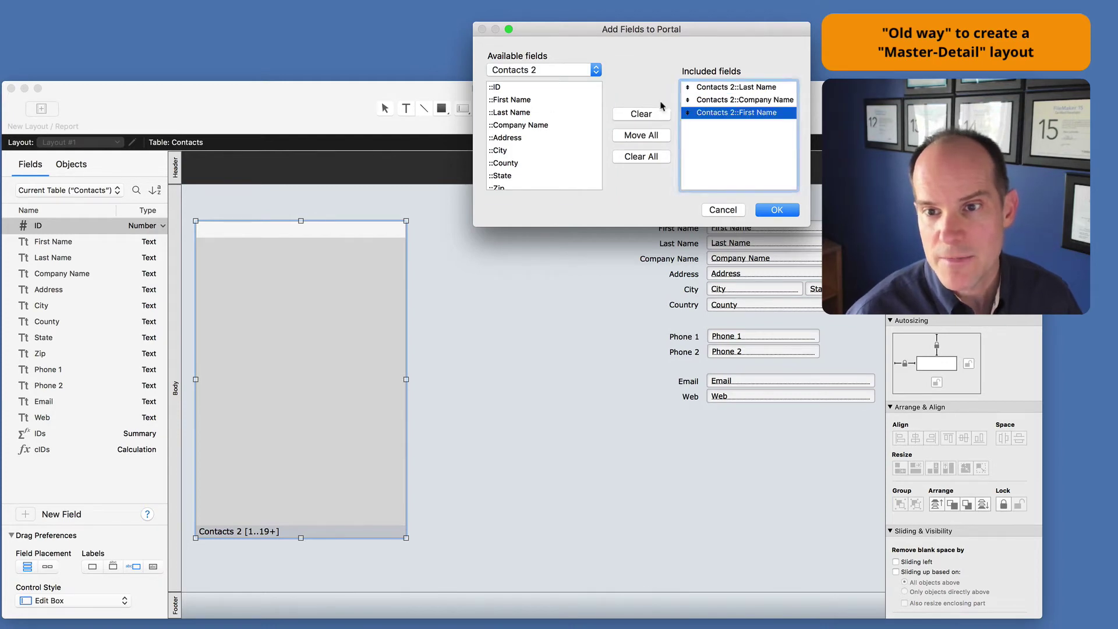
{"action": "left_click_drag", "start_coordinate": [687, 112], "coordinate": [697, 87]}
{"action": "left_click", "coordinate": [776, 210]}
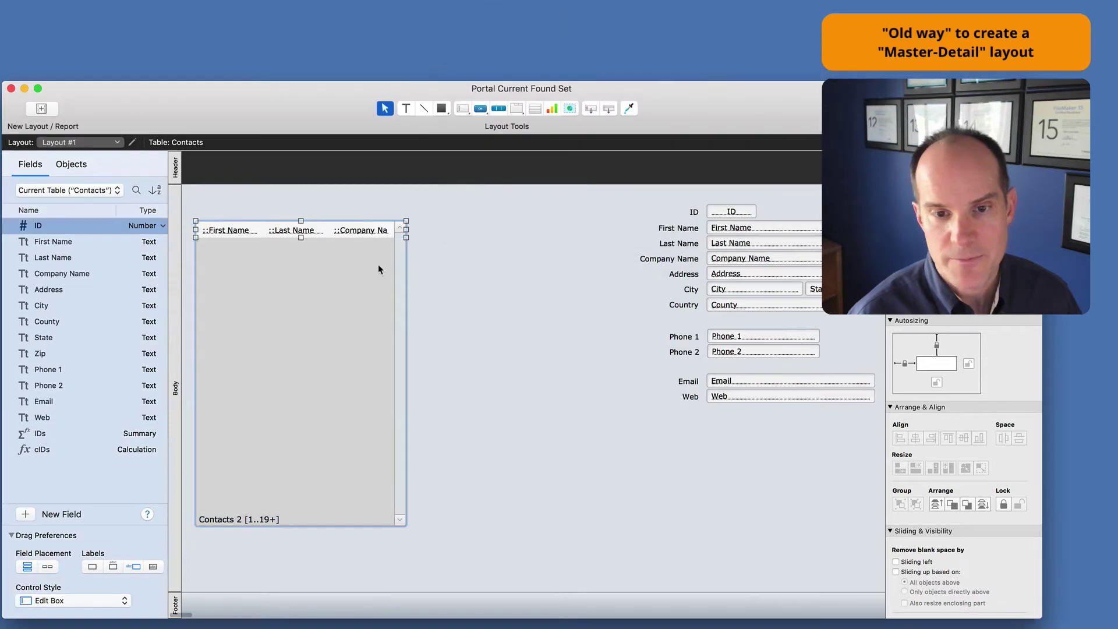
{"action": "left_click", "coordinate": [462, 321]}
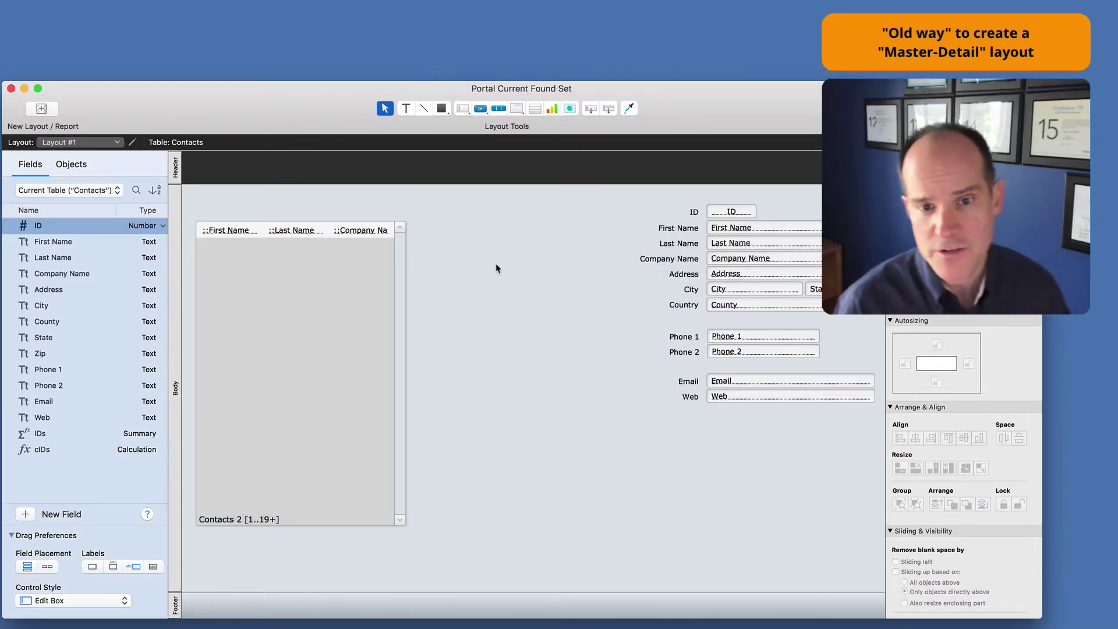
Step: Turn the three fields in the portal row into one grouped button that performs a single script step
{"action": "left_click_drag", "start_coordinate": [469, 264], "coordinate": [252, 220]}
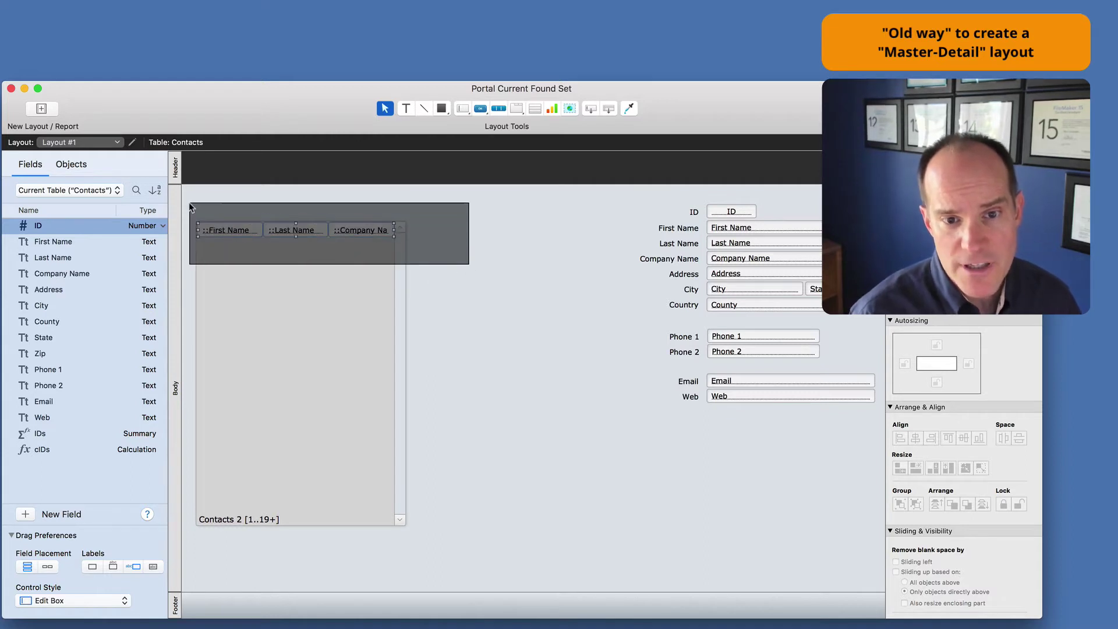
{"action": "left_click", "coordinate": [473, 33]}
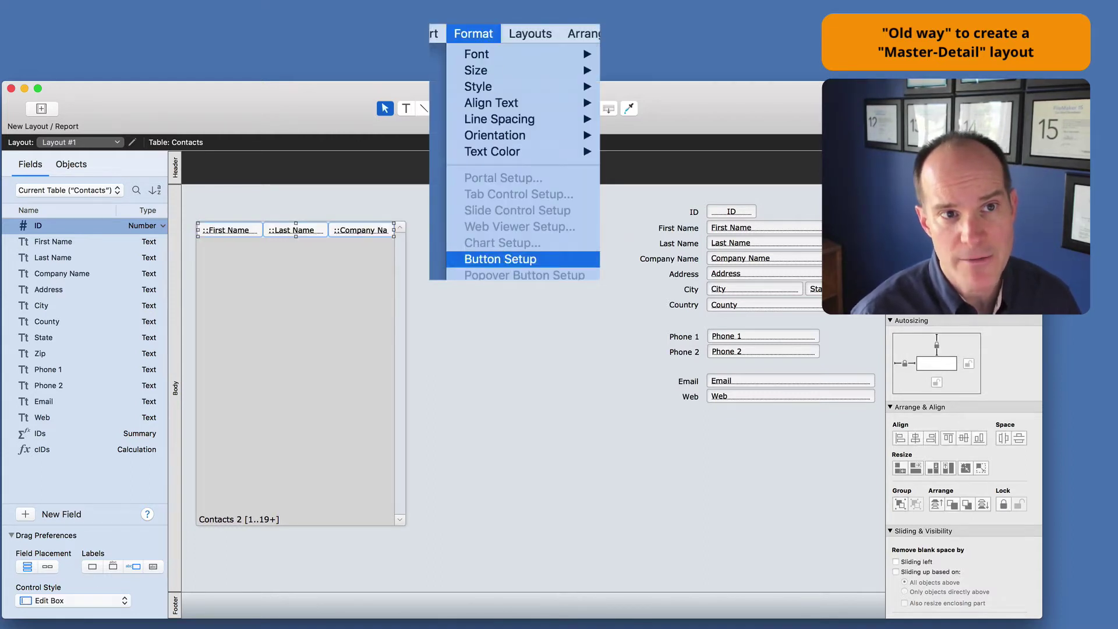
{"action": "key", "text": "Escape"}
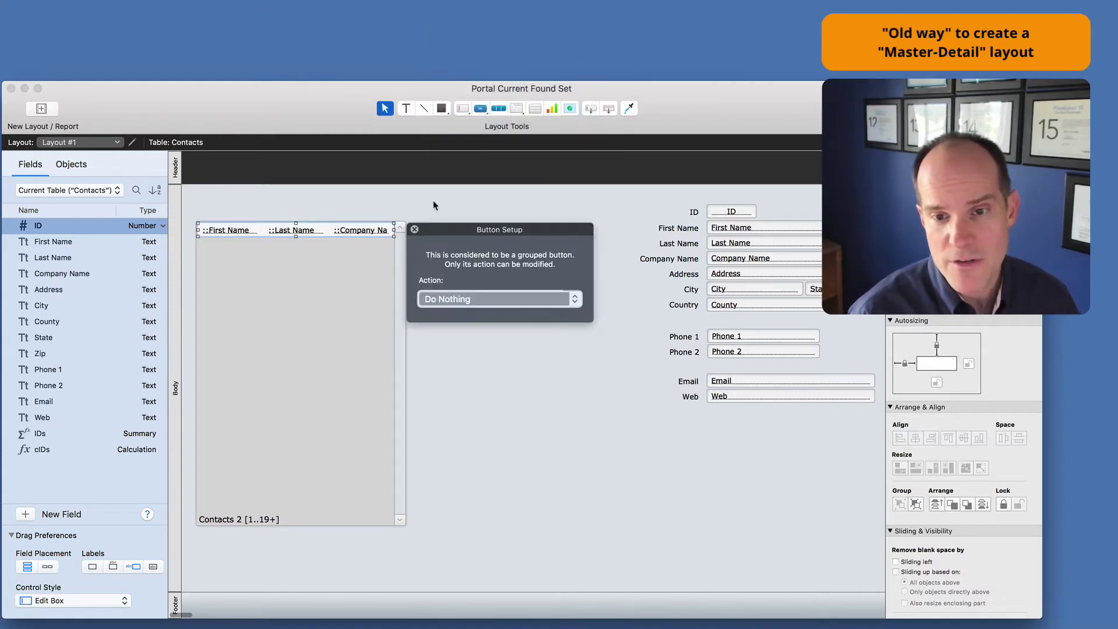
{"action": "left_click", "coordinate": [469, 304]}
{"action": "left_click", "coordinate": [462, 320]}
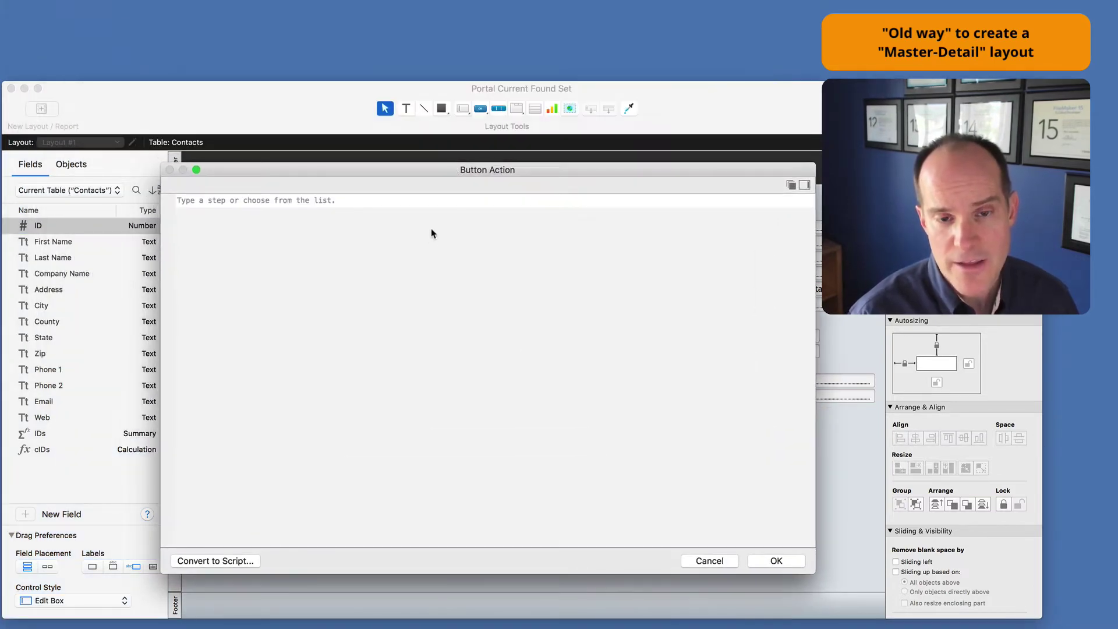
Step: Make the button action Go to Related Record from Contacts 2, using the current layout and showing only related records
{"action": "type", "text": "gtr"}
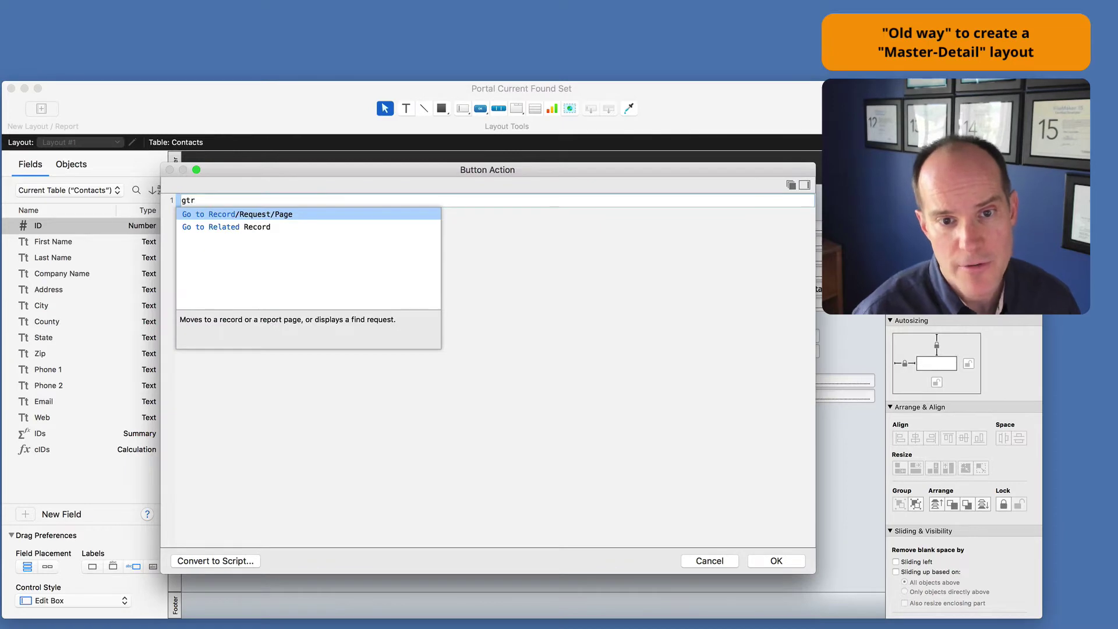
{"action": "key", "text": "Down"}
{"action": "key", "text": "Return"}
{"action": "left_click", "coordinate": [527, 202]}
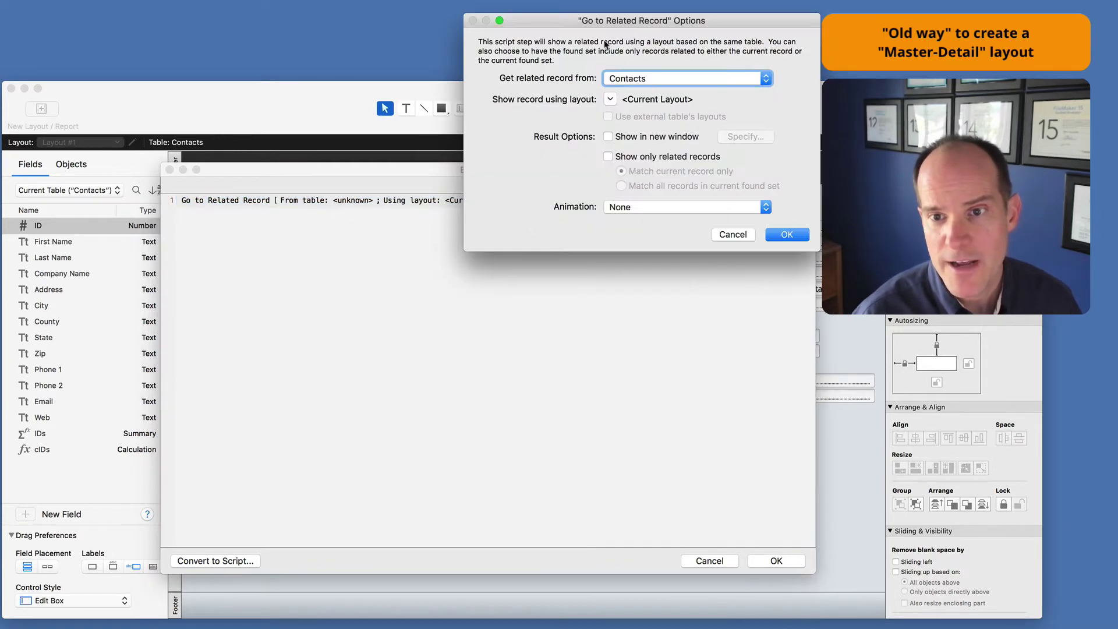
{"action": "left_click", "coordinate": [510, 294]}
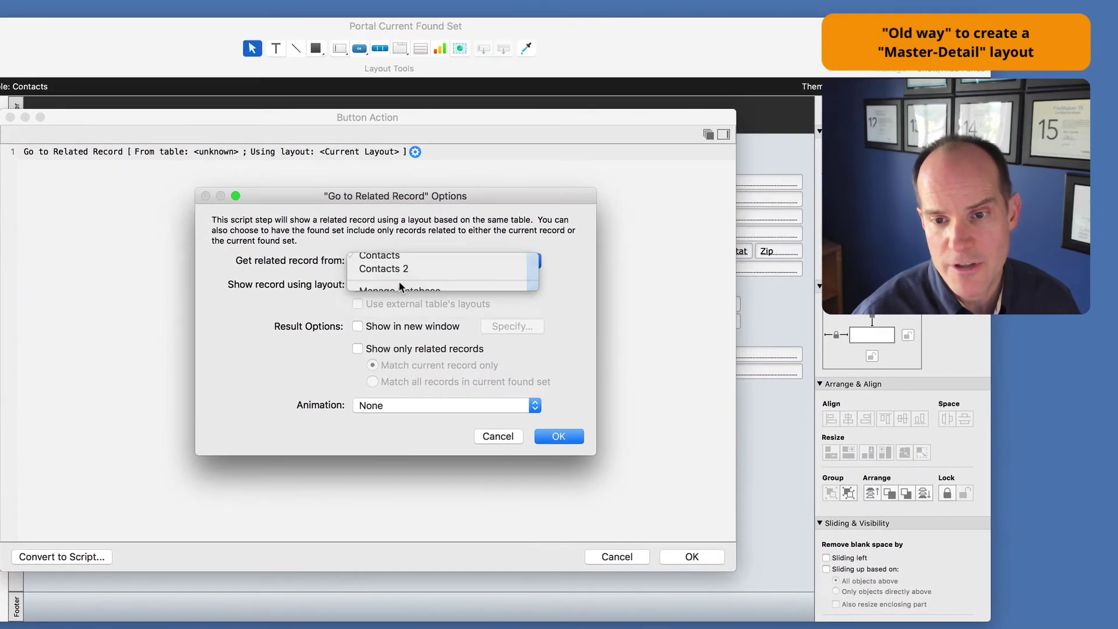
{"action": "left_click", "coordinate": [418, 284]}
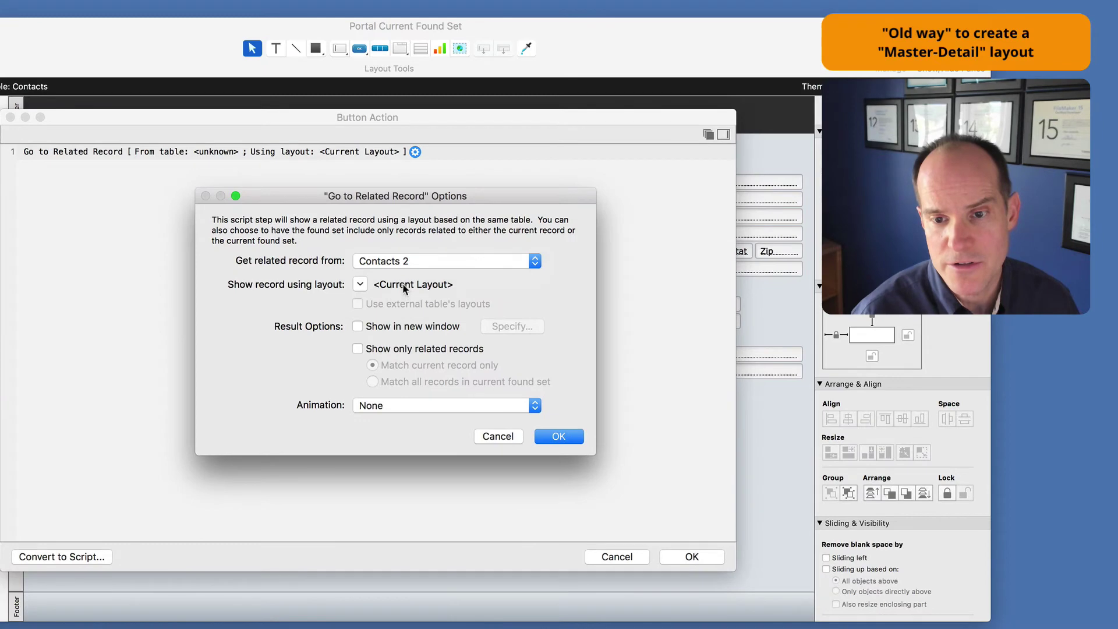
{"action": "left_click", "coordinate": [359, 348]}
{"action": "left_click", "coordinate": [559, 437]}
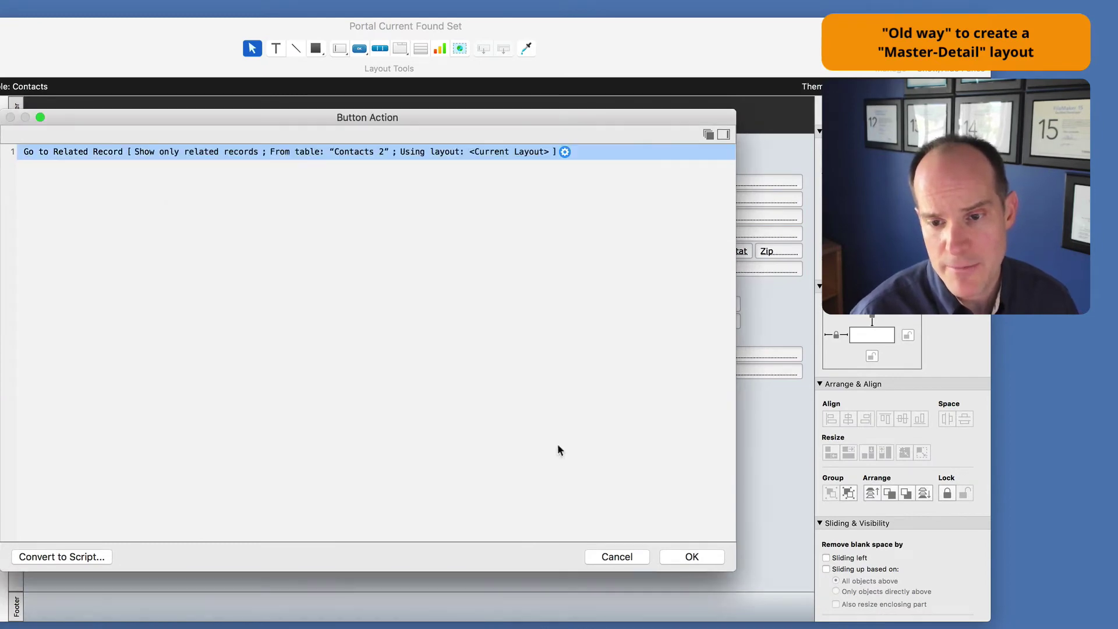
Step: Accept the portal row's button action and, in Browse mode, find the contacts whose First Name matches Ma
{"action": "left_click", "coordinate": [691, 557]}
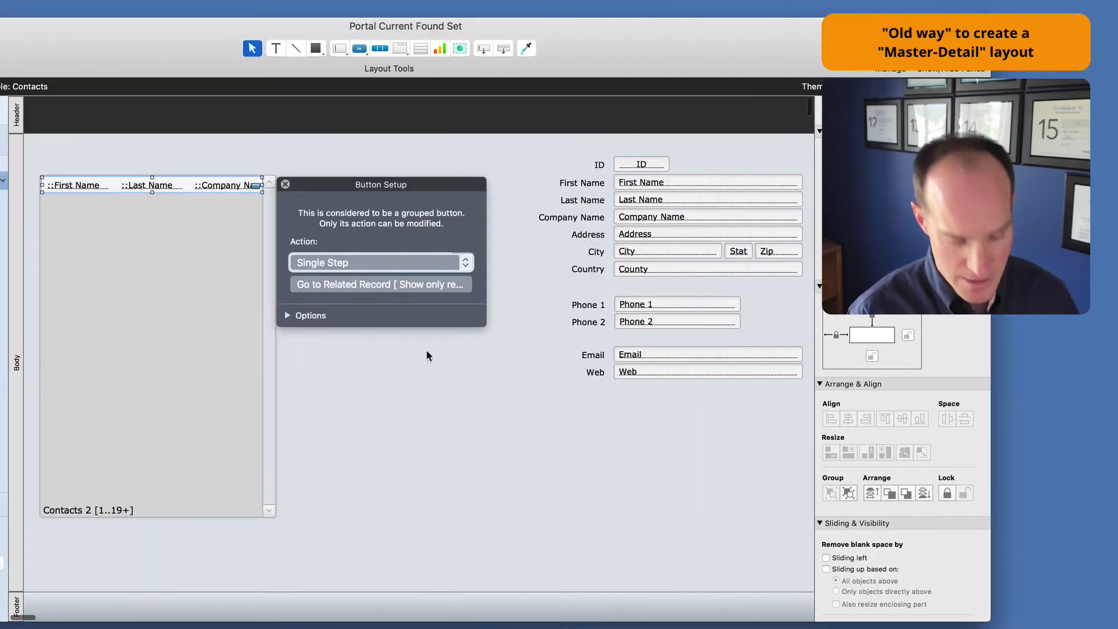
{"action": "key", "text": "super+b"}
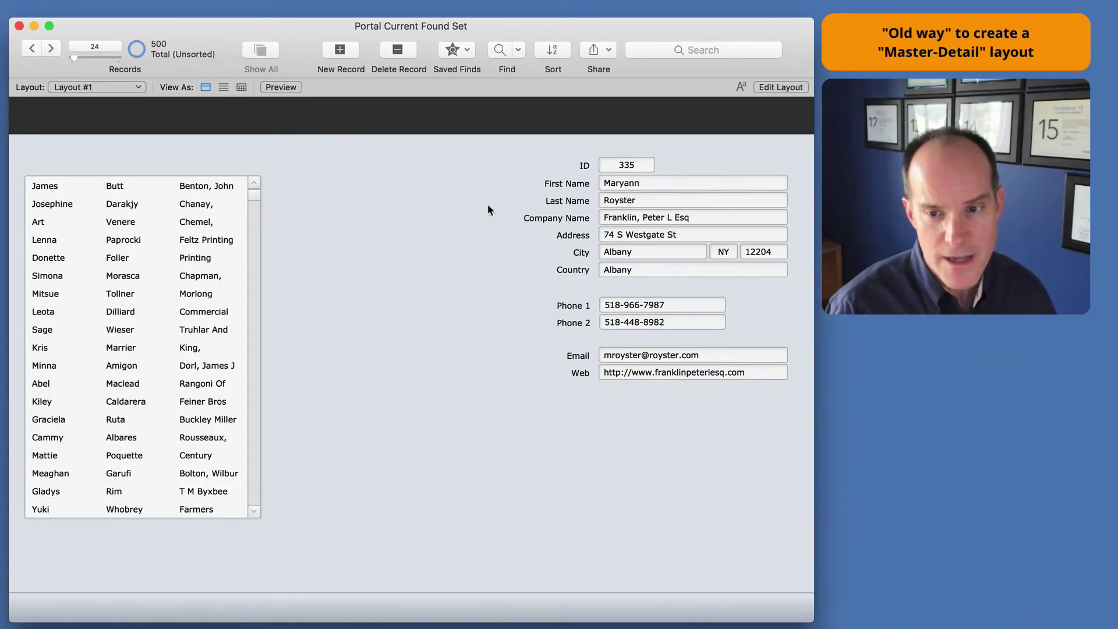
{"action": "key", "text": "super+f"}
{"action": "left_click", "coordinate": [629, 184]}
{"action": "type", "text": "Ma"}
{"action": "key", "text": "Return"}
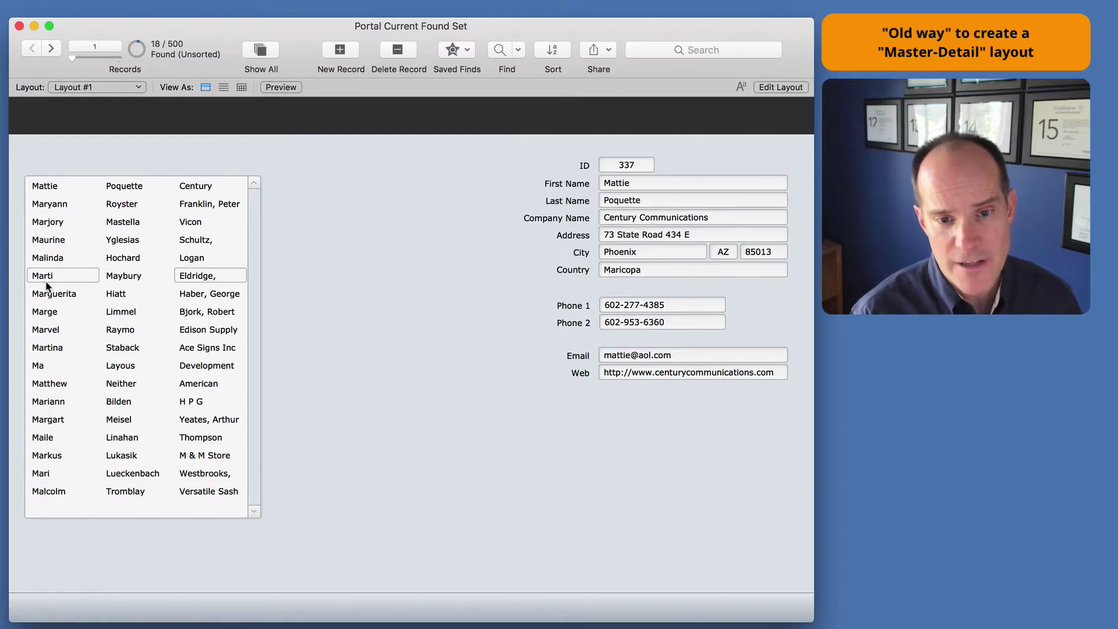
Step: Test the portal row button by opening three different contacts from the portal list
{"action": "left_click", "coordinate": [65, 277]}
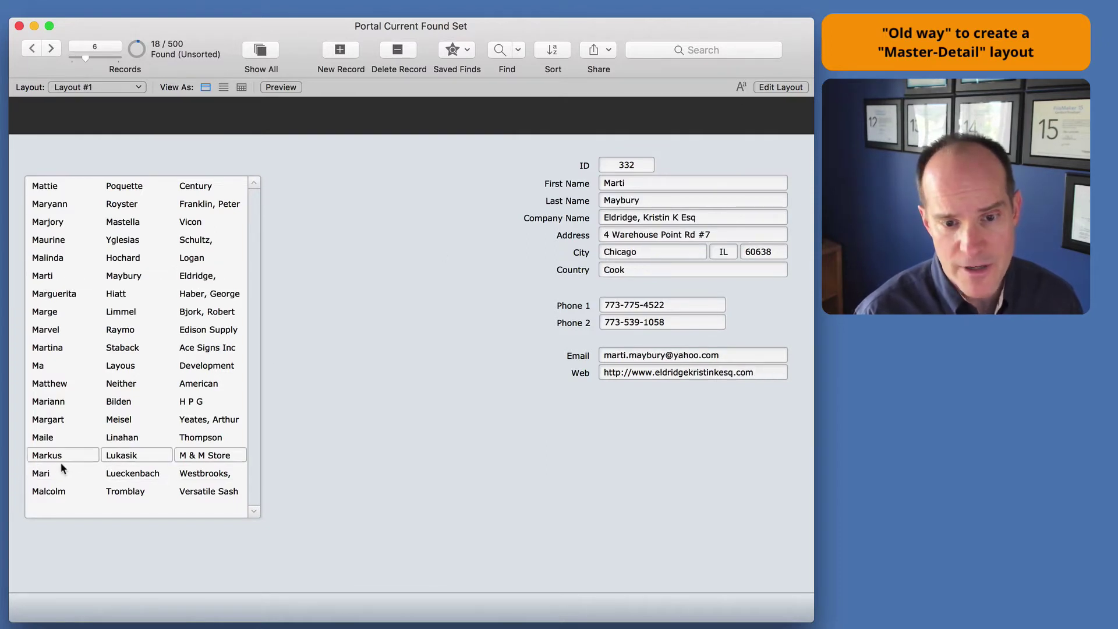
{"action": "left_click", "coordinate": [80, 475]}
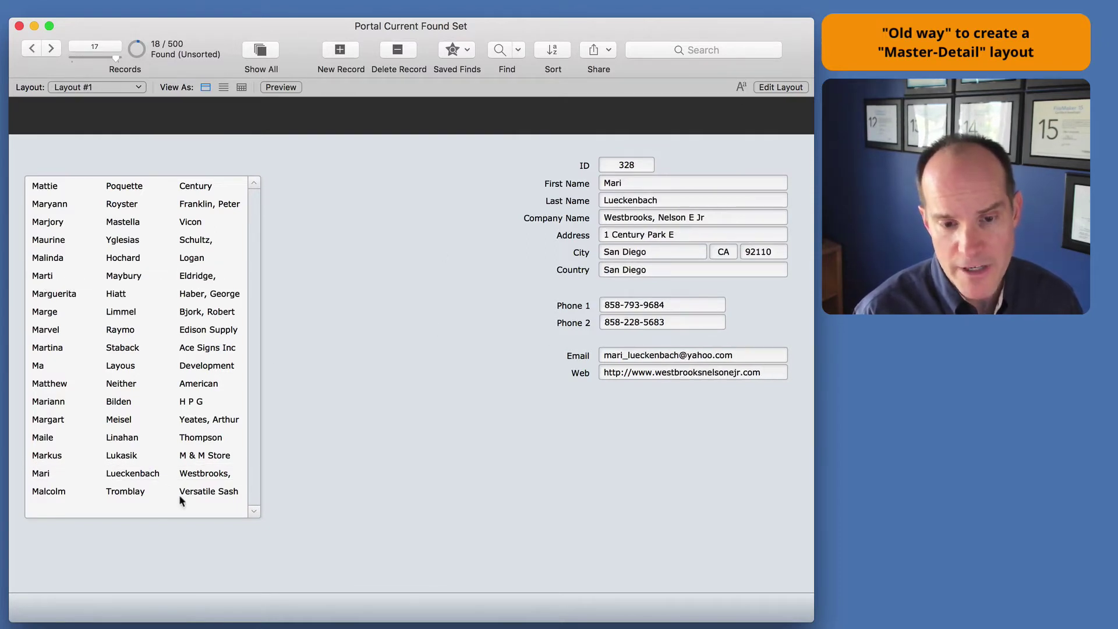
{"action": "left_click", "coordinate": [88, 494]}
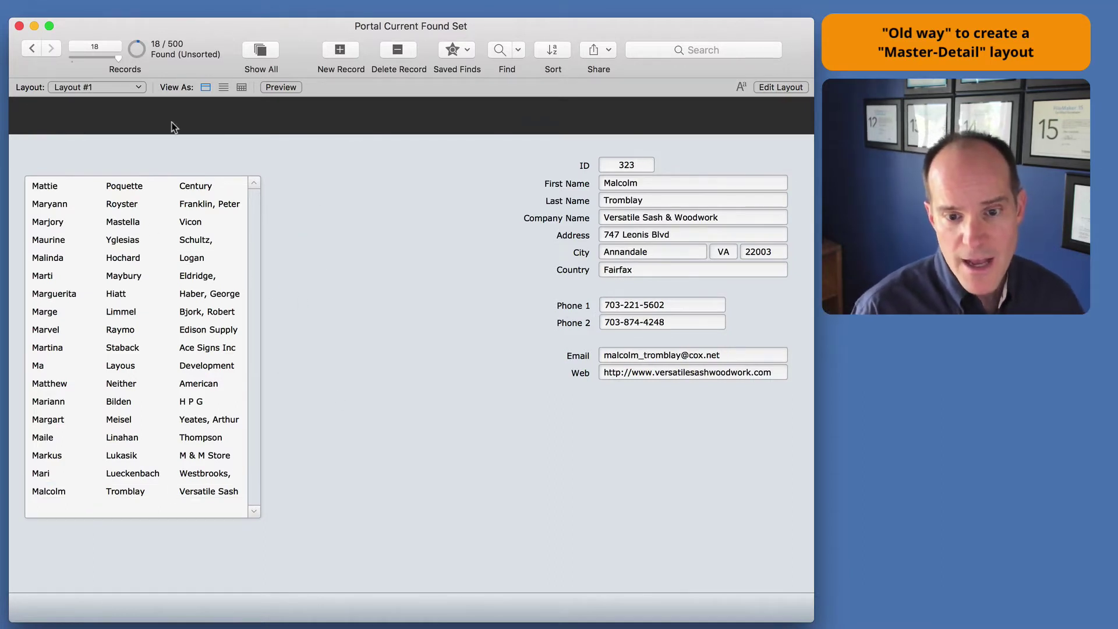
Step: Perform another find on the contacts' First Name field
{"action": "key", "text": "super+f"}
{"action": "left_click", "coordinate": [644, 183]}
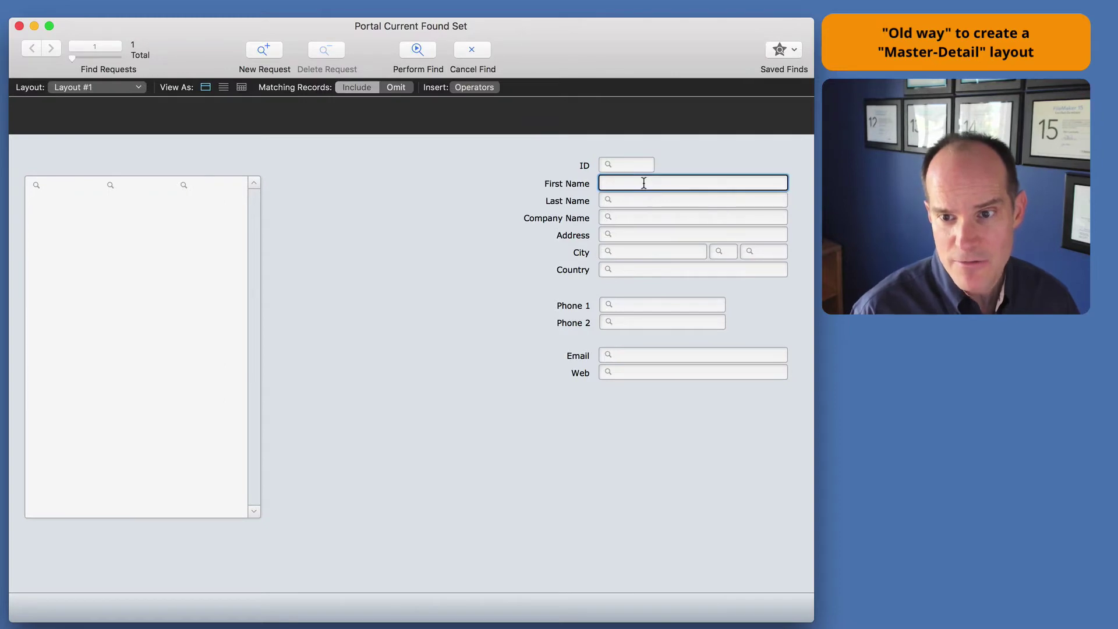
{"action": "key", "text": "Return"}
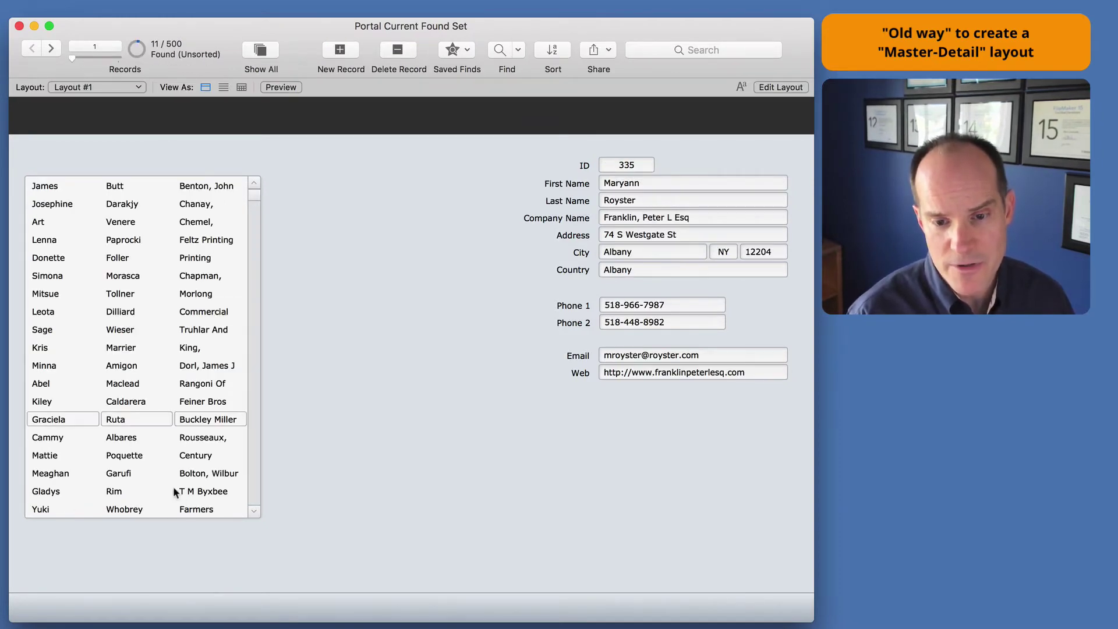
Step: Look through the portal list and move to the next record and back to compare the list with the found set
{"action": "scroll", "coordinate": [258, 510], "scroll_direction": "down", "scroll_amount": 10}
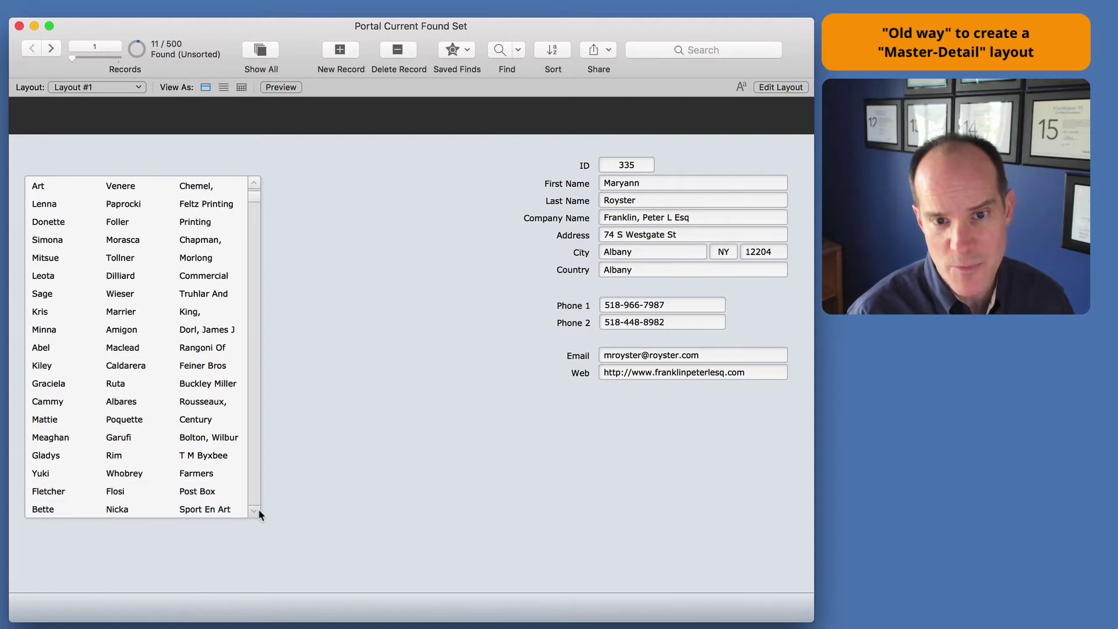
{"action": "scroll", "coordinate": [258, 510], "scroll_direction": "down", "scroll_amount": 2}
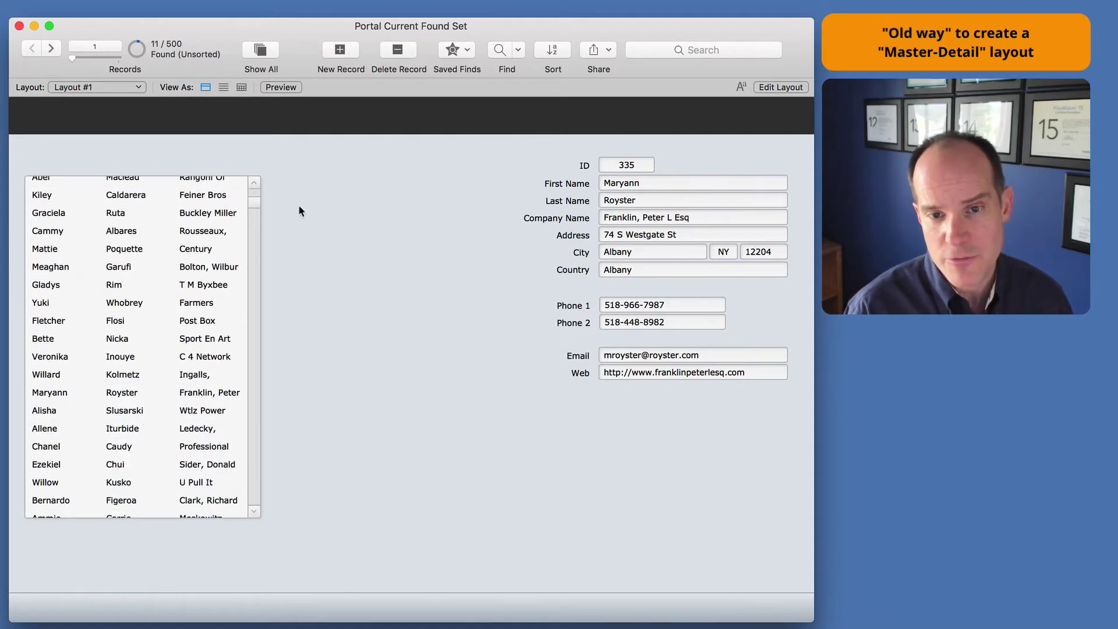
{"action": "left_click", "coordinate": [53, 49]}
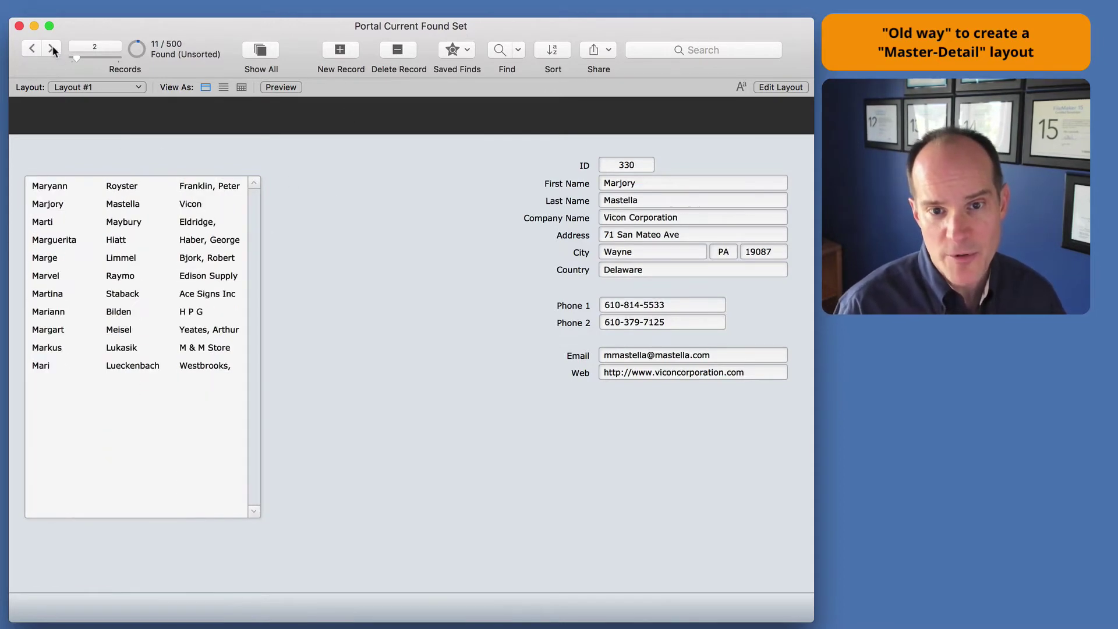
{"action": "left_click", "coordinate": [32, 48]}
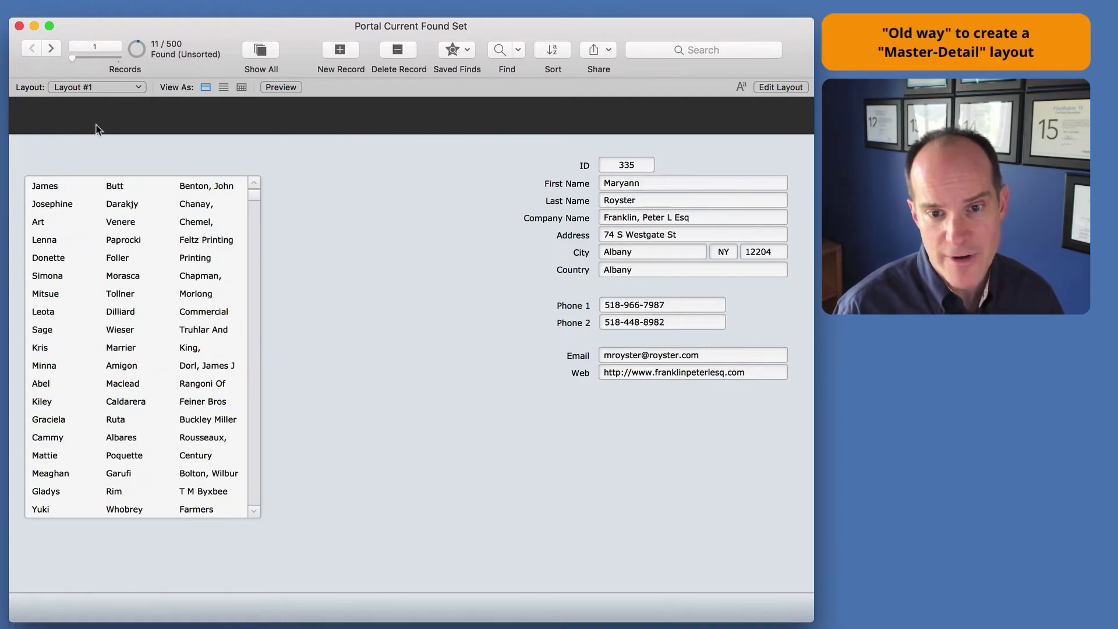
{"action": "scroll", "coordinate": [169, 434], "scroll_direction": "down", "scroll_amount": 10}
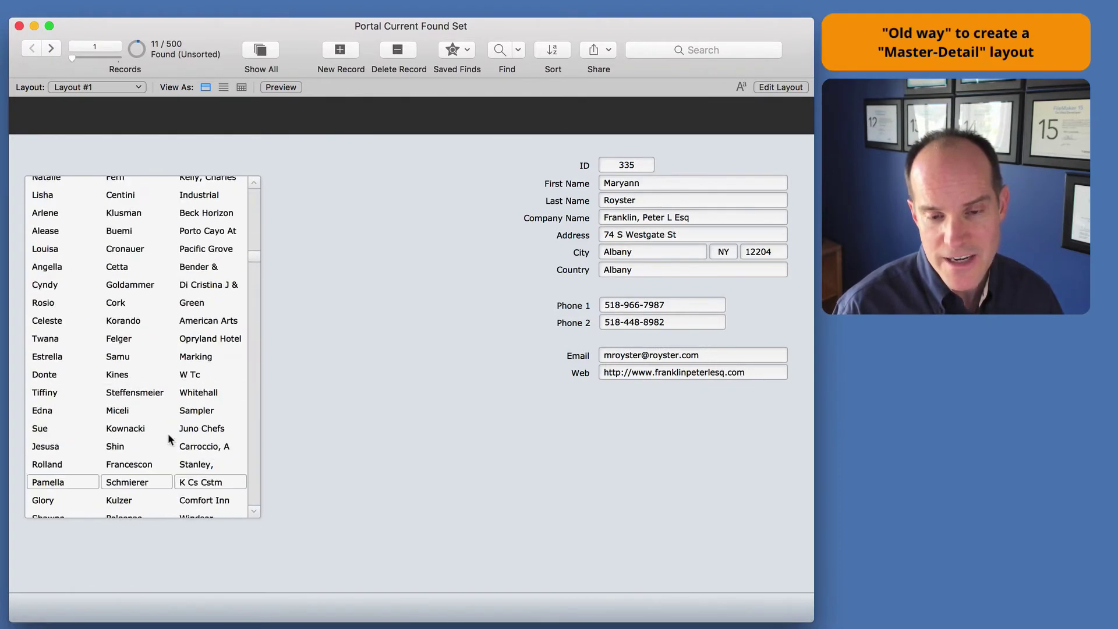
{"action": "scroll", "coordinate": [168, 433], "scroll_direction": "up", "scroll_amount": 10}
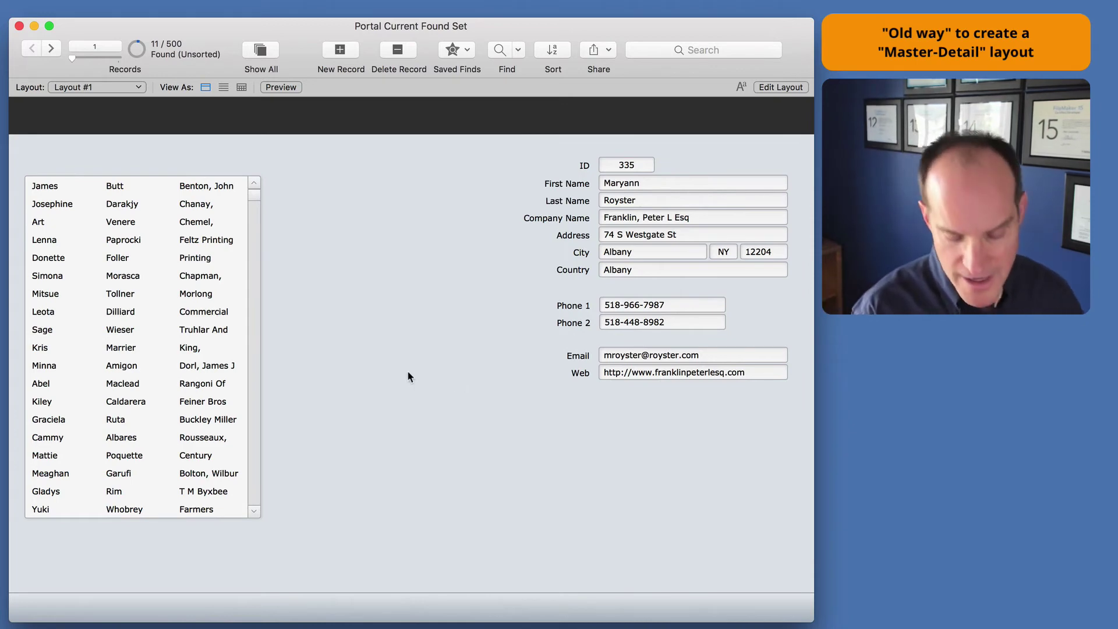
Step: In Layout mode, draw a button between the portal and the contact fields and have it perform a single script step
{"action": "key", "text": "super+l"}
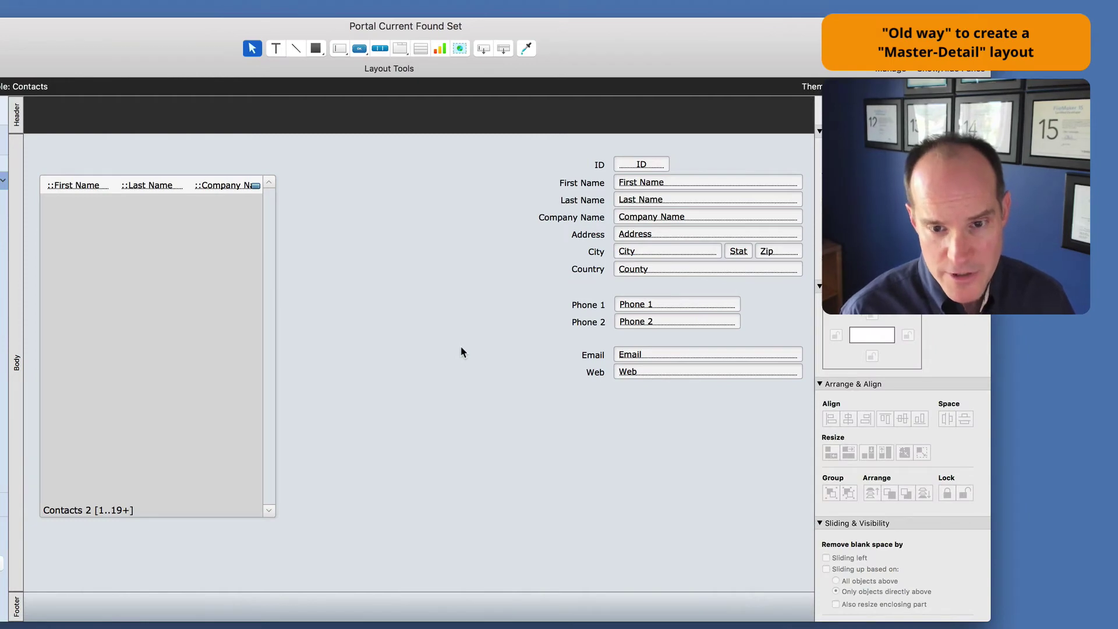
{"action": "left_click", "coordinate": [361, 48]}
{"action": "left_click_drag", "start_coordinate": [341, 297], "coordinate": [421, 329]}
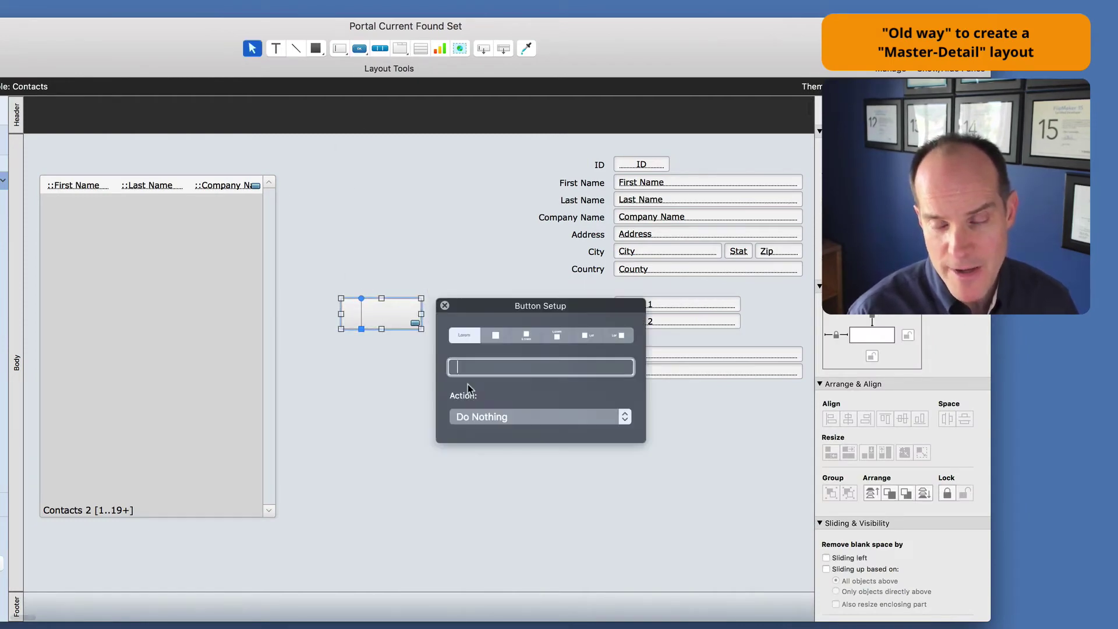
{"action": "left_click", "coordinate": [508, 417]}
{"action": "left_click", "coordinate": [503, 439]}
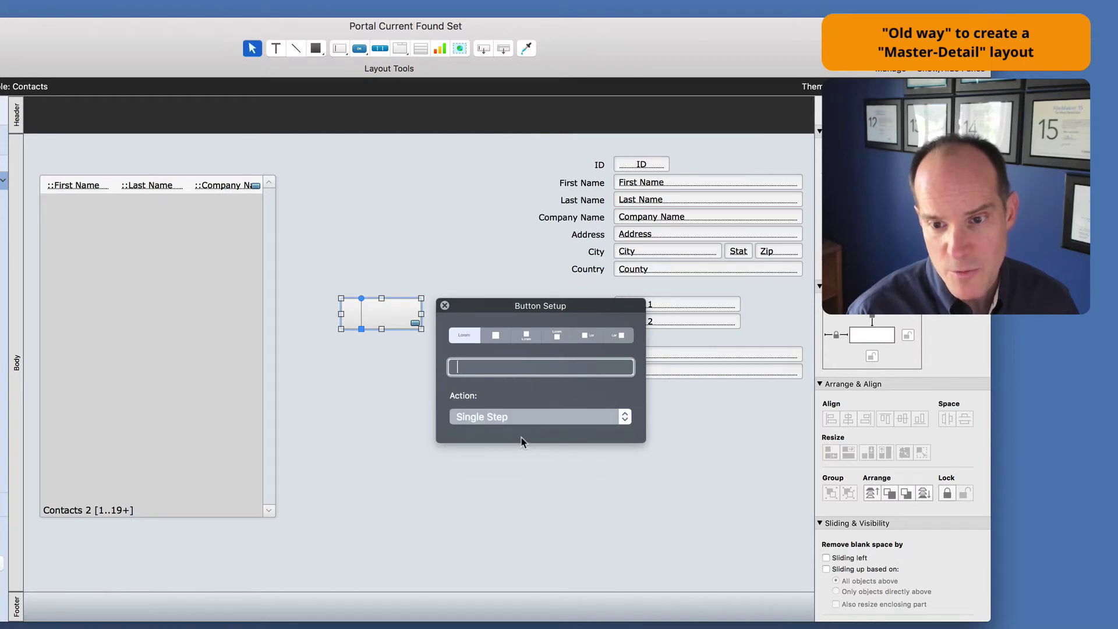
{"action": "left_click", "coordinate": [131, 154]}
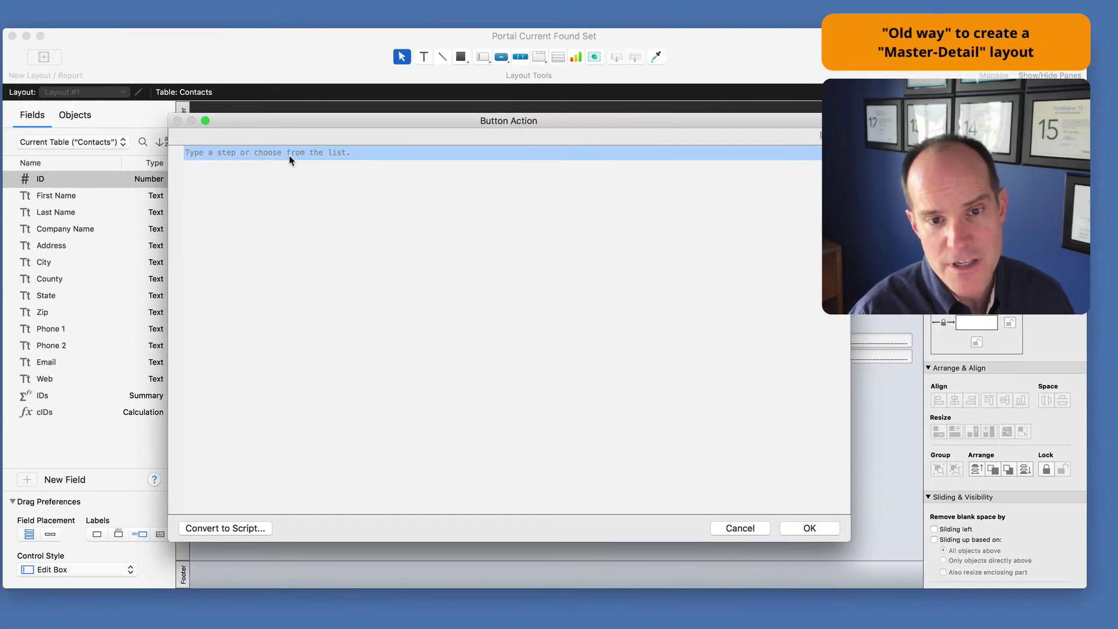
Step: Make the new button's action Refresh Portal for the object named 1
{"action": "type", "text": "por"}
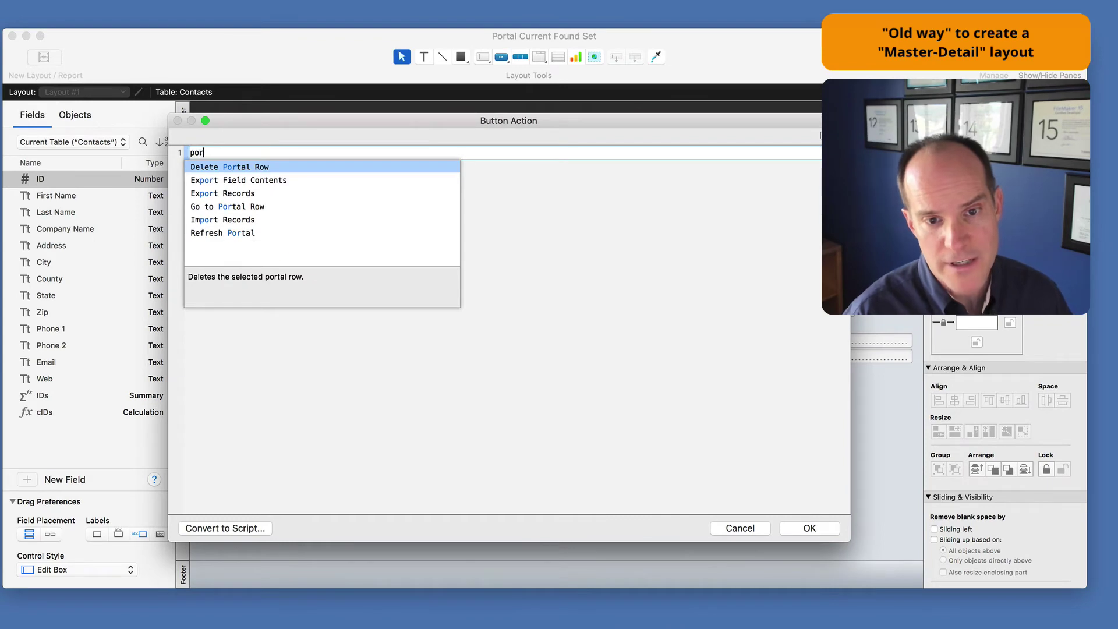
{"action": "key", "text": "Down"}
{"action": "key", "text": "Down"}
{"action": "key", "text": "Down"}
{"action": "key", "text": "Down"}
{"action": "key", "text": "Down"}
{"action": "key", "text": "Return"}
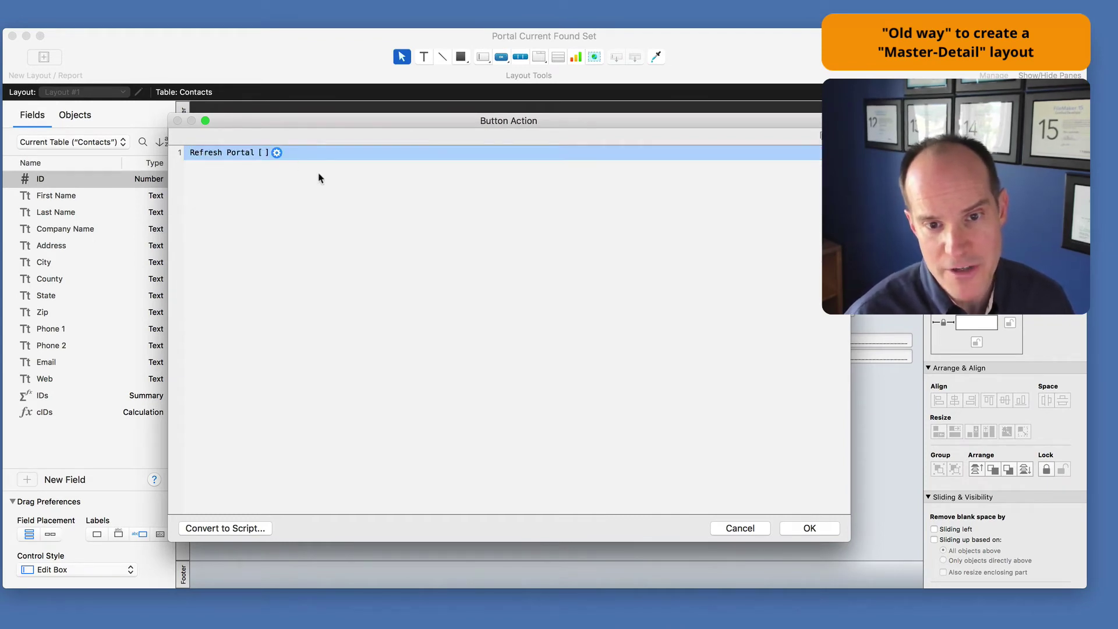
{"action": "left_click", "coordinate": [277, 152]}
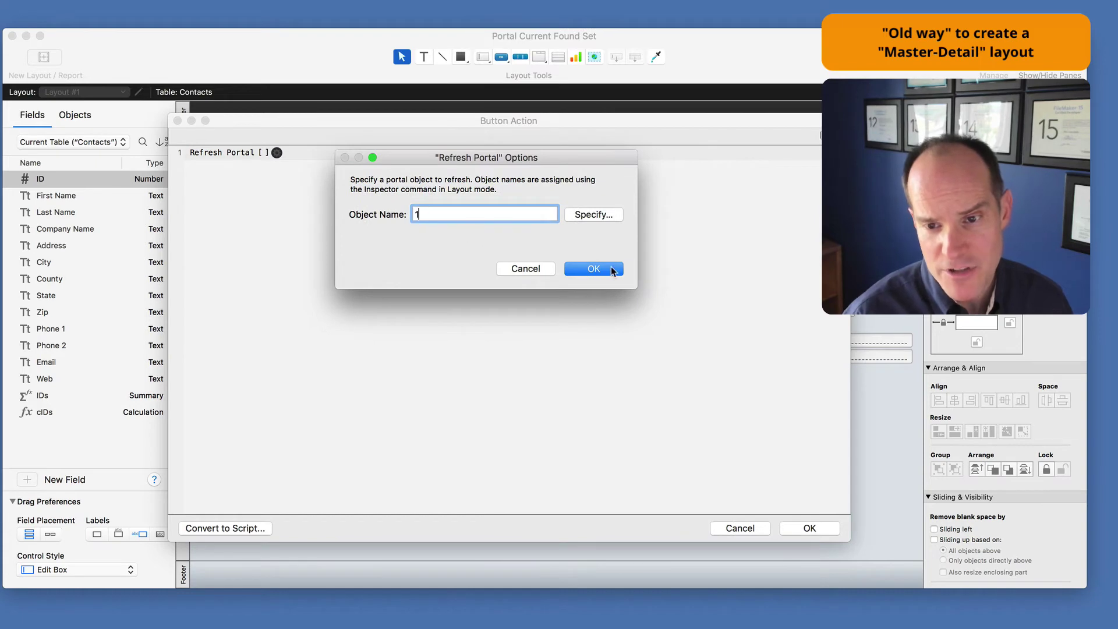
{"action": "left_click", "coordinate": [613, 271]}
{"action": "left_click", "coordinate": [811, 528]}
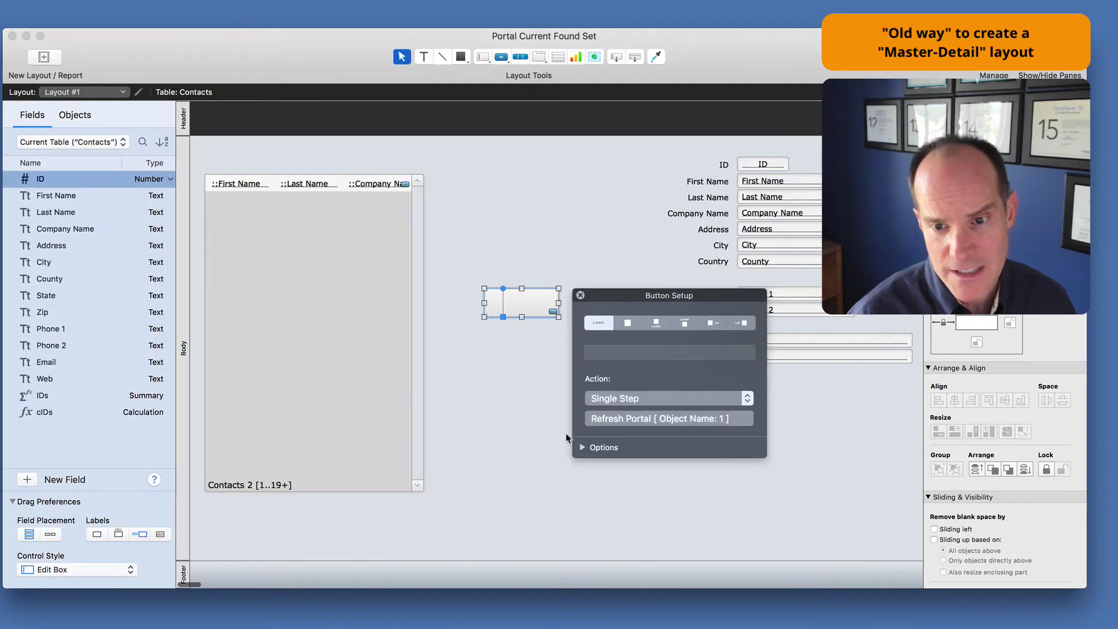
Step: Label the new button Refresh and return to Browse mode
{"action": "left_click", "coordinate": [646, 353]}
{"action": "type", "text": "Refresh"}
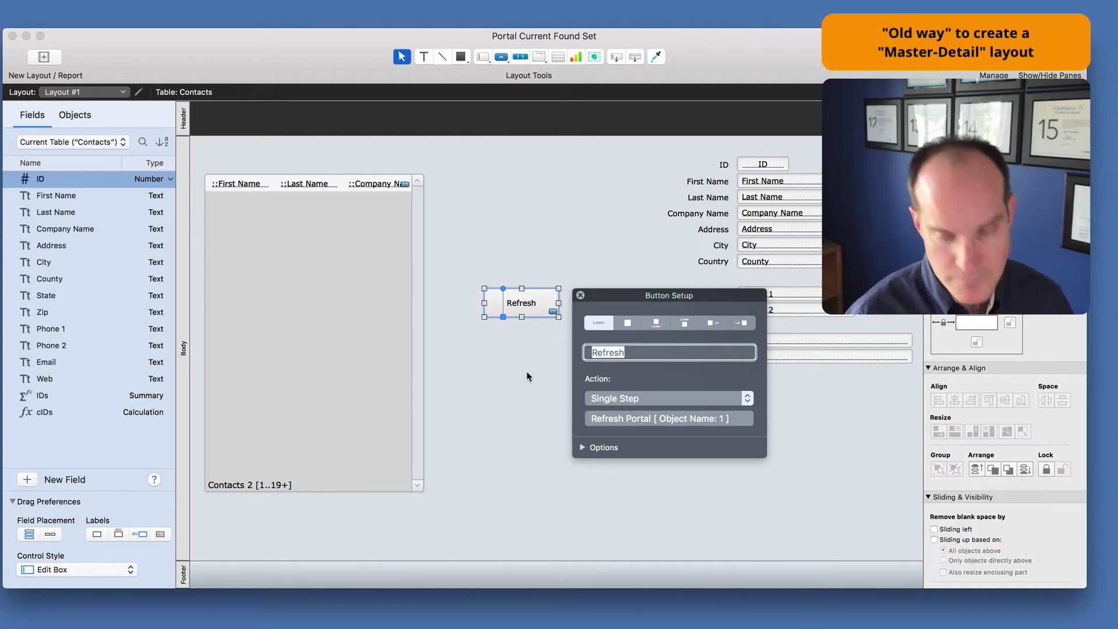
{"action": "key", "text": "super+b"}
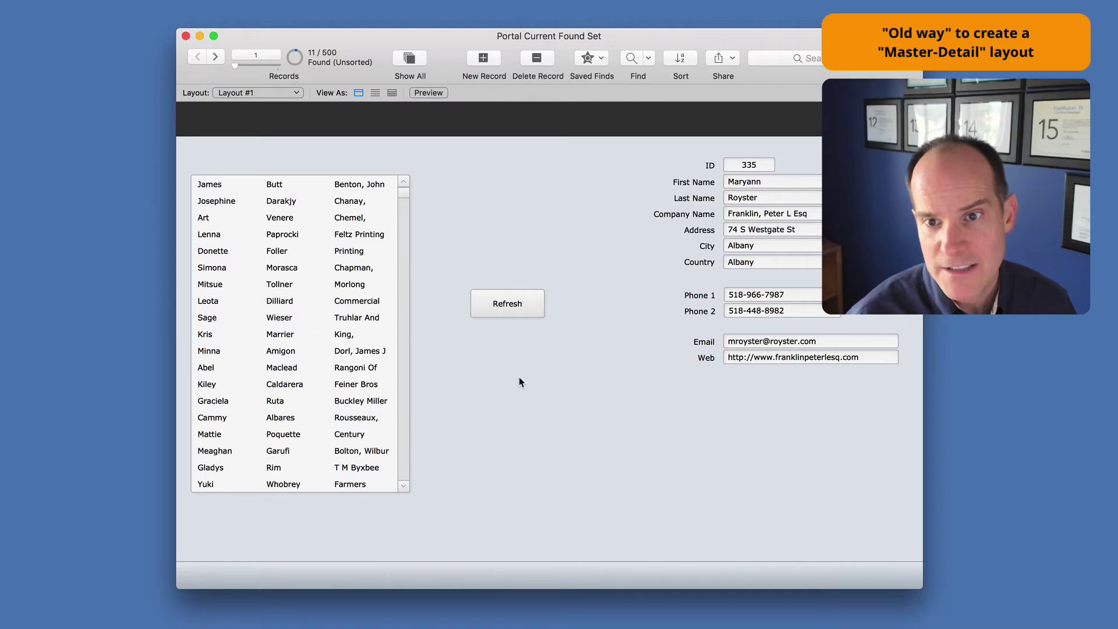
Step: Give the portal the object name 1 in Layout mode, and refresh it in Browse mode with the new button
{"action": "key", "text": "super+l"}
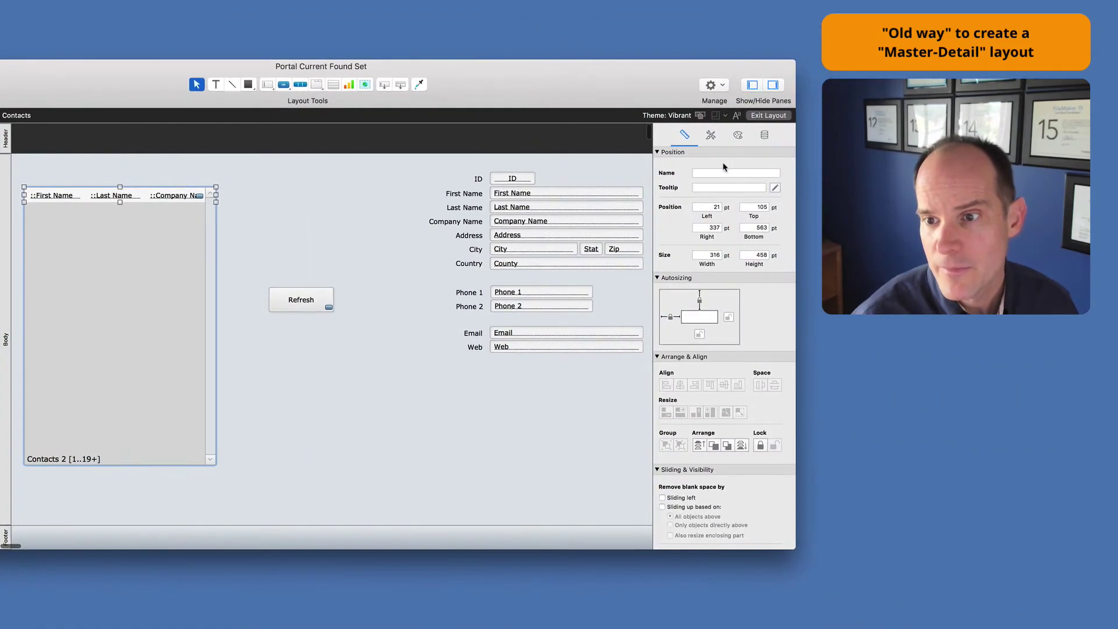
{"action": "key", "text": "super+b"}
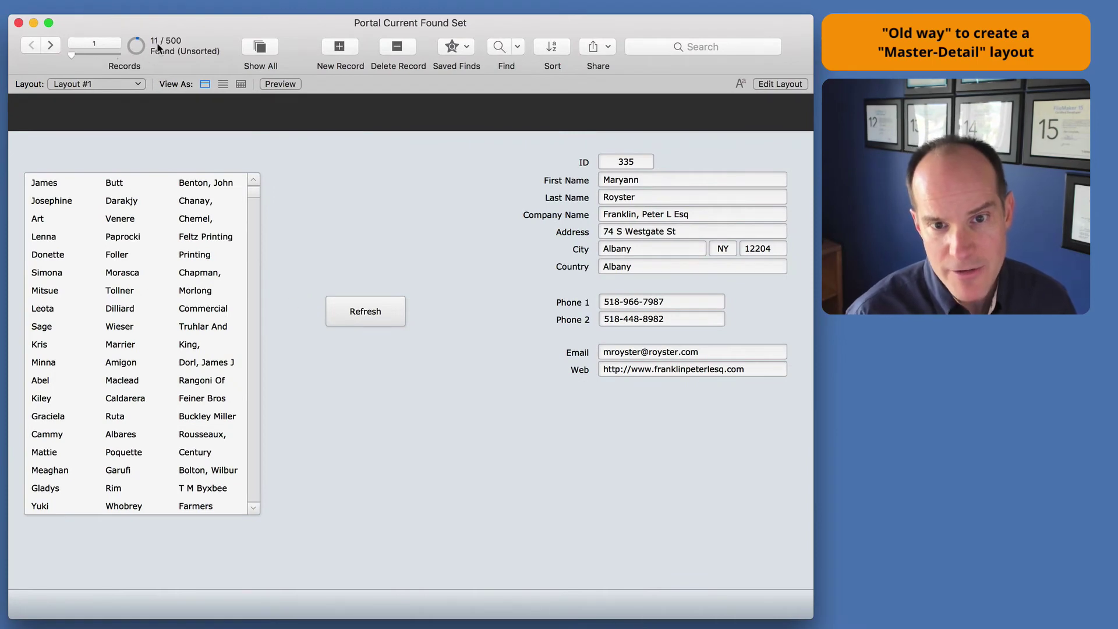
{"action": "left_click", "coordinate": [368, 311]}
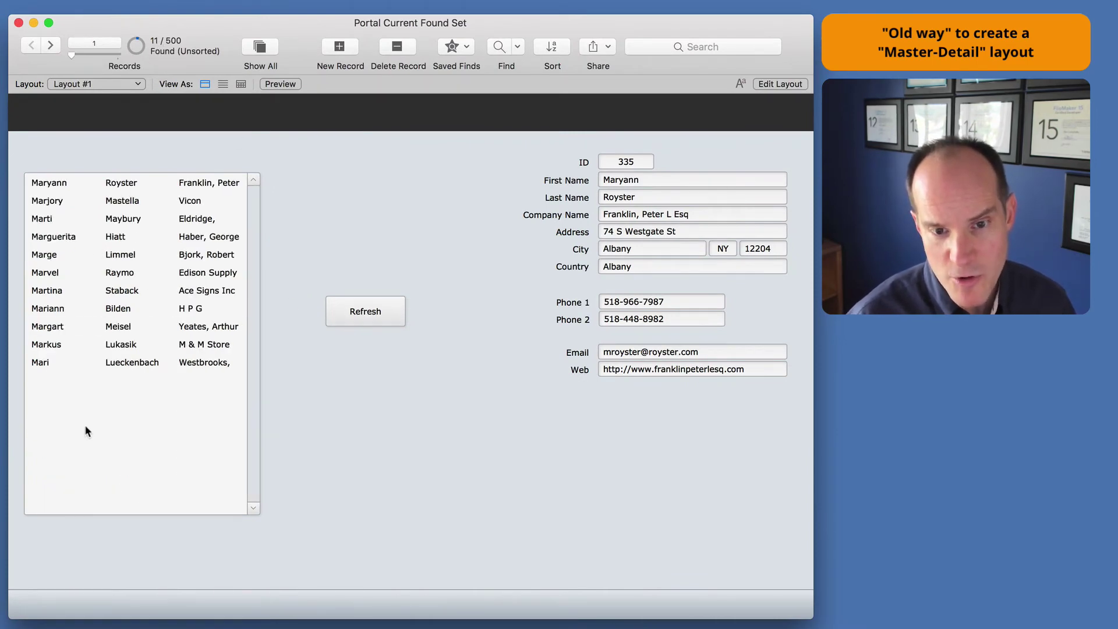
Step: Step forward and back through the found records several times to examine how the portal list responds to each record
{"action": "left_click", "coordinate": [50, 45]}
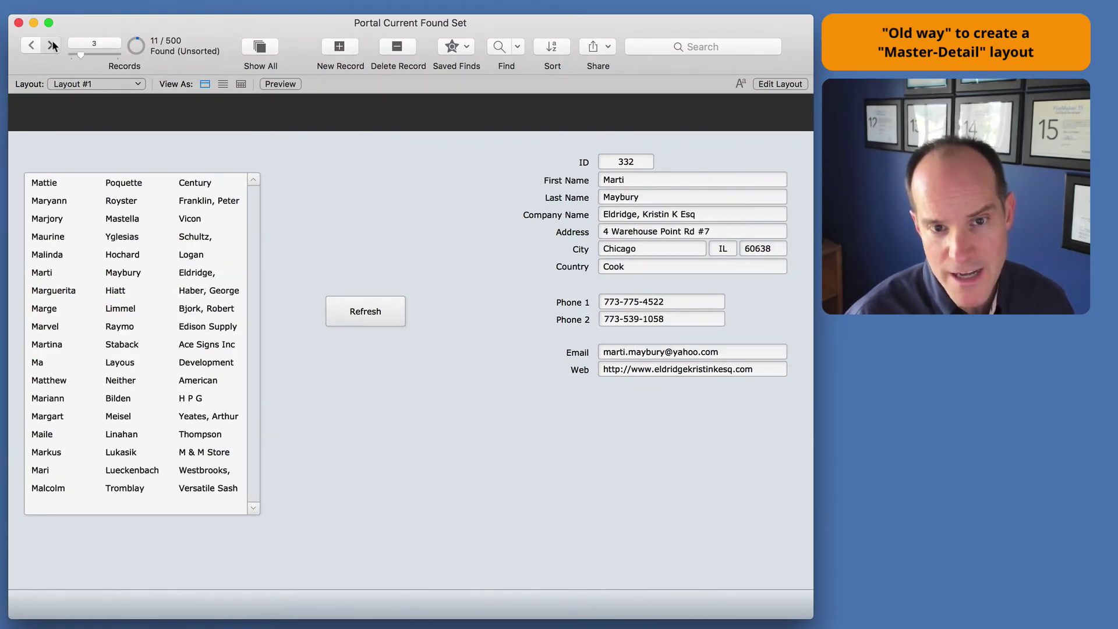
{"action": "left_click", "coordinate": [50, 45]}
{"action": "left_click", "coordinate": [50, 45]}
{"action": "left_click", "coordinate": [51, 44]}
{"action": "left_click", "coordinate": [31, 45]}
{"action": "left_click", "coordinate": [31, 45]}
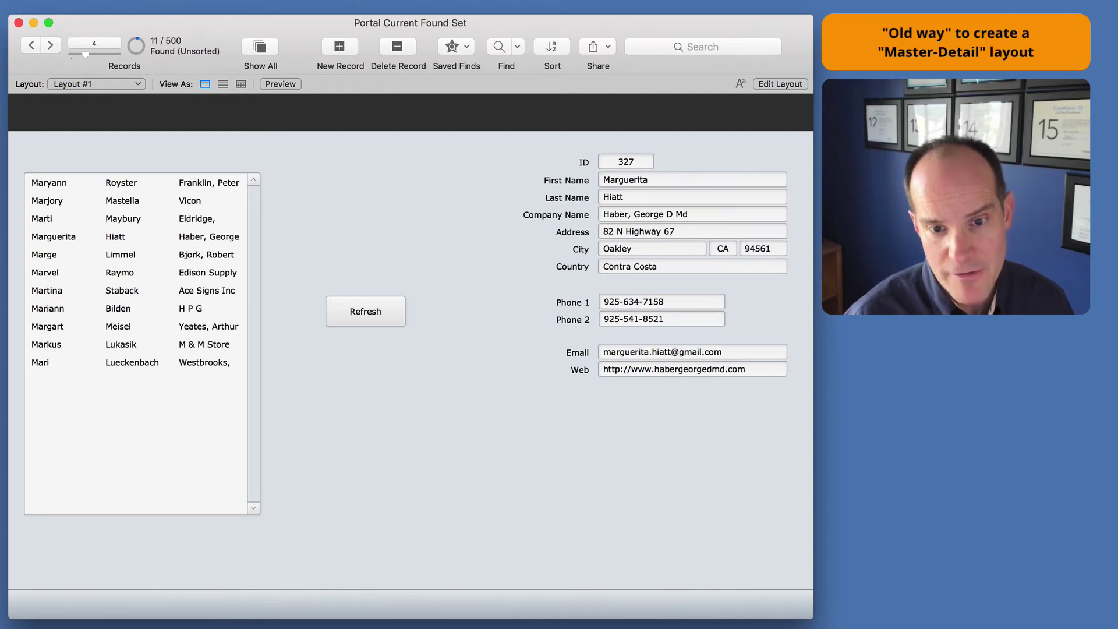
{"action": "left_click", "coordinate": [31, 44]}
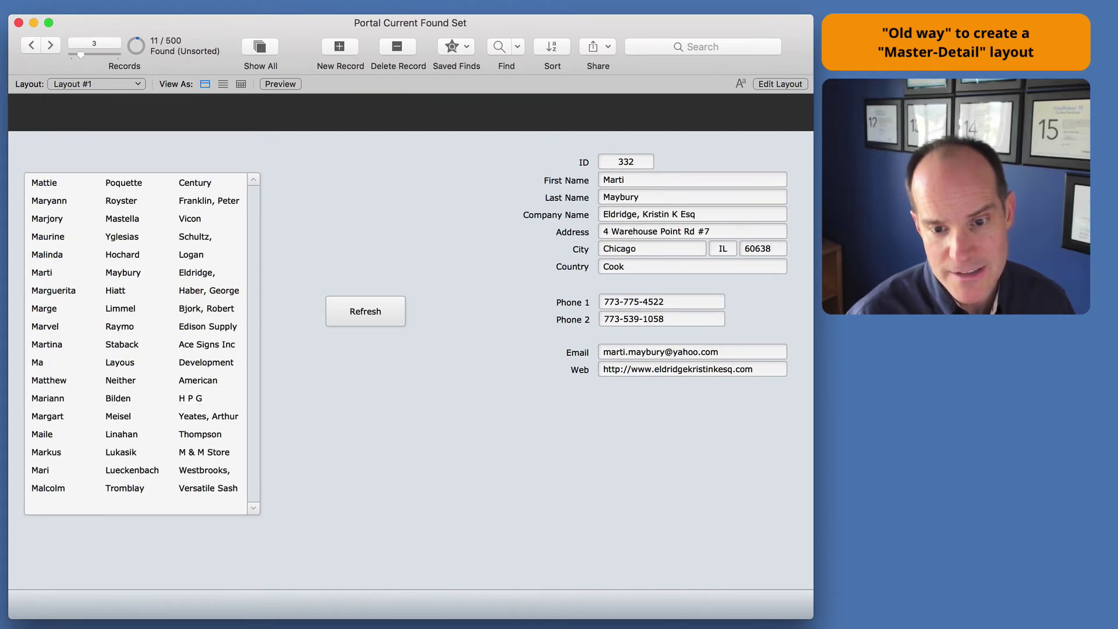
{"action": "left_click", "coordinate": [50, 45]}
{"action": "left_click", "coordinate": [51, 45]}
{"action": "left_click", "coordinate": [51, 44]}
{"action": "left_click", "coordinate": [51, 45]}
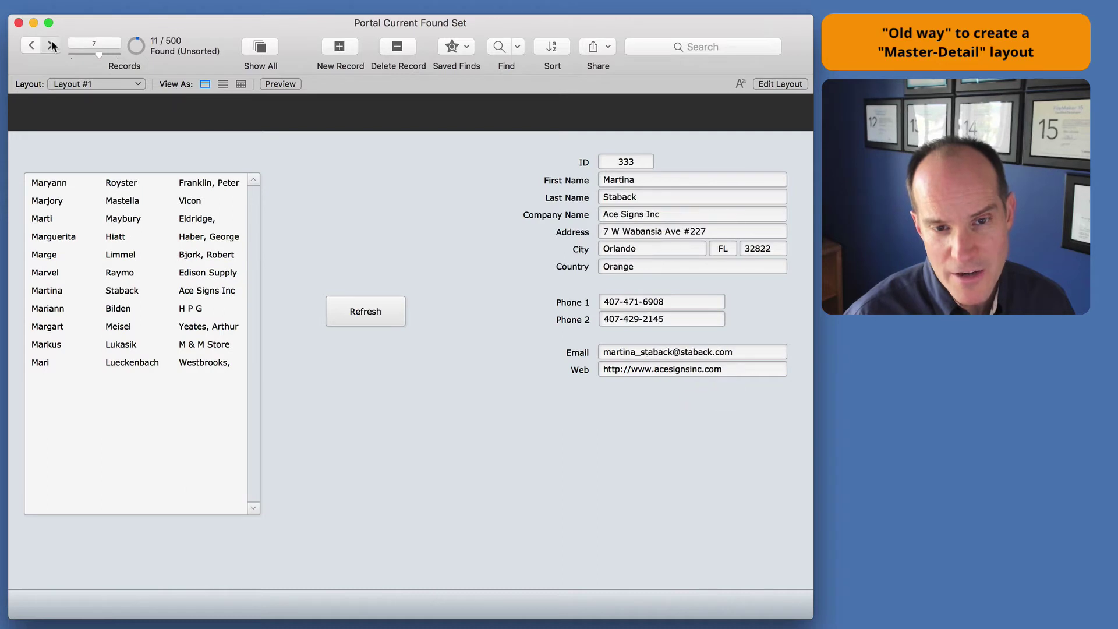
{"action": "left_click", "coordinate": [50, 45]}
{"action": "left_click", "coordinate": [51, 44]}
{"action": "left_click", "coordinate": [36, 45]}
{"action": "left_click", "coordinate": [36, 45]}
{"action": "left_click", "coordinate": [36, 45]}
{"action": "left_click", "coordinate": [36, 45]}
{"action": "left_click", "coordinate": [37, 45]}
{"action": "left_click", "coordinate": [36, 45]}
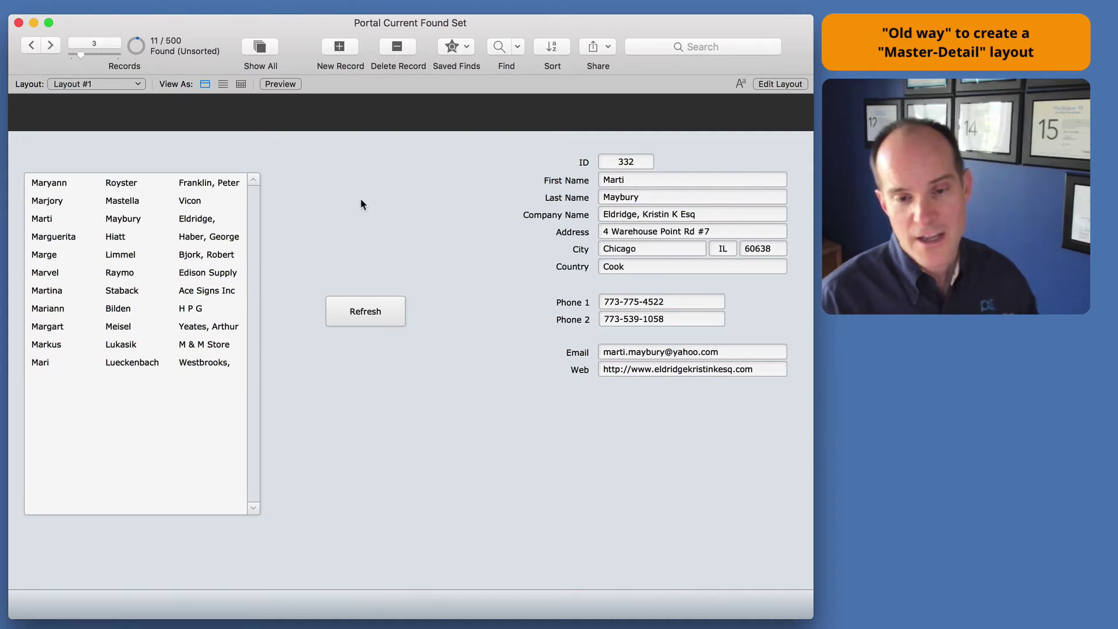
{"action": "left_click", "coordinate": [52, 46]}
{"action": "left_click", "coordinate": [53, 46]}
{"action": "left_click", "coordinate": [53, 46]}
{"action": "left_click", "coordinate": [53, 46]}
{"action": "left_click", "coordinate": [32, 45]}
{"action": "left_click", "coordinate": [32, 46]}
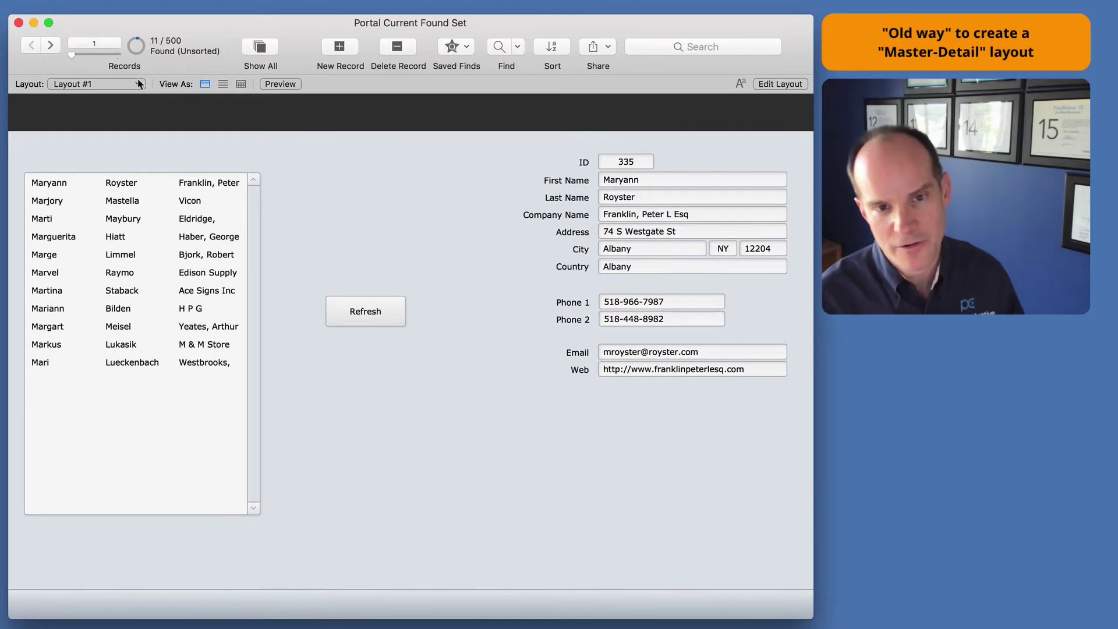
{"action": "left_click_drag", "start_coordinate": [49, 46], "coordinate": [32, 45]}
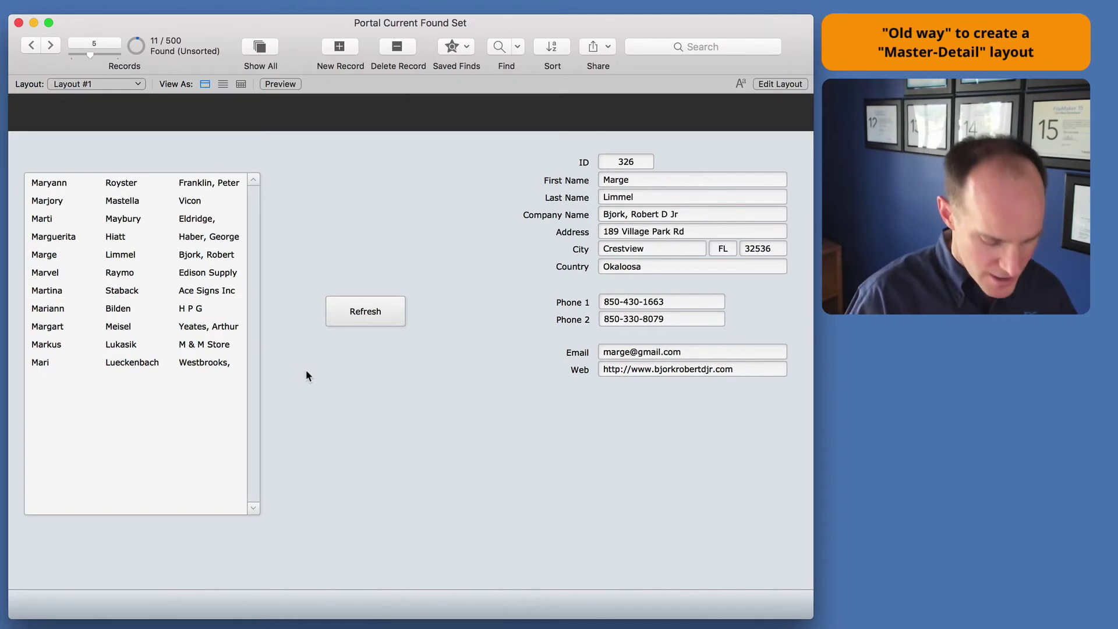
Step: Move the Refresh button to just below the portal and return to Browse mode
{"action": "key", "text": "super+l"}
{"action": "left_click_drag", "start_coordinate": [379, 322], "coordinate": [94, 551]}
{"action": "key", "text": "super+b"}
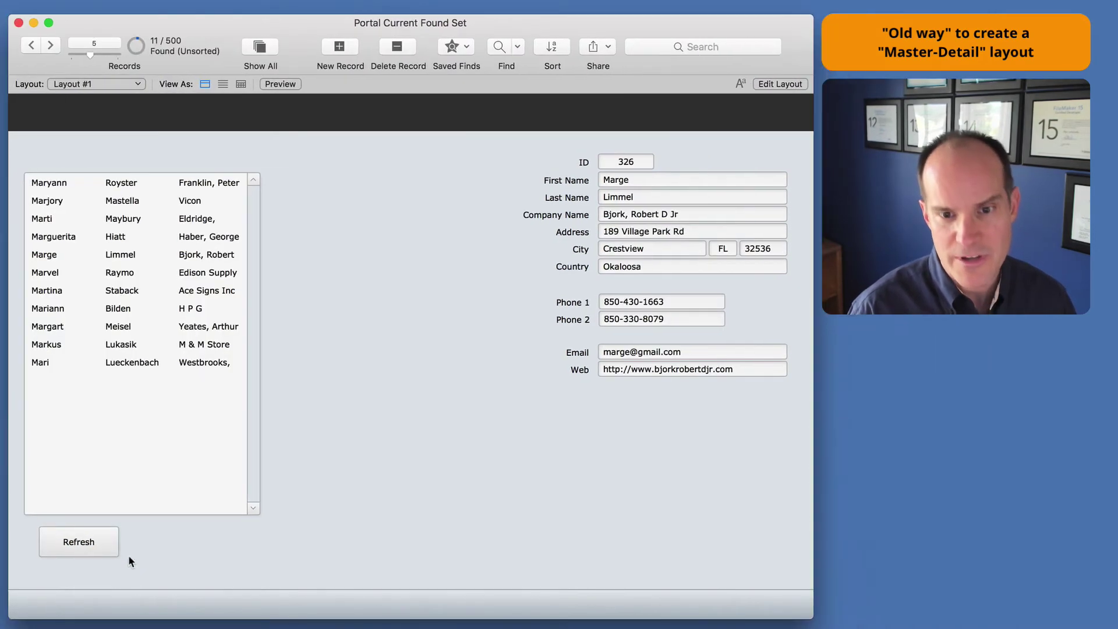
Step: Review the Contacts self-join relationship and the IDs and cIDs fields in the database definition, and close it without changes
{"action": "key", "text": "super+shift+d"}
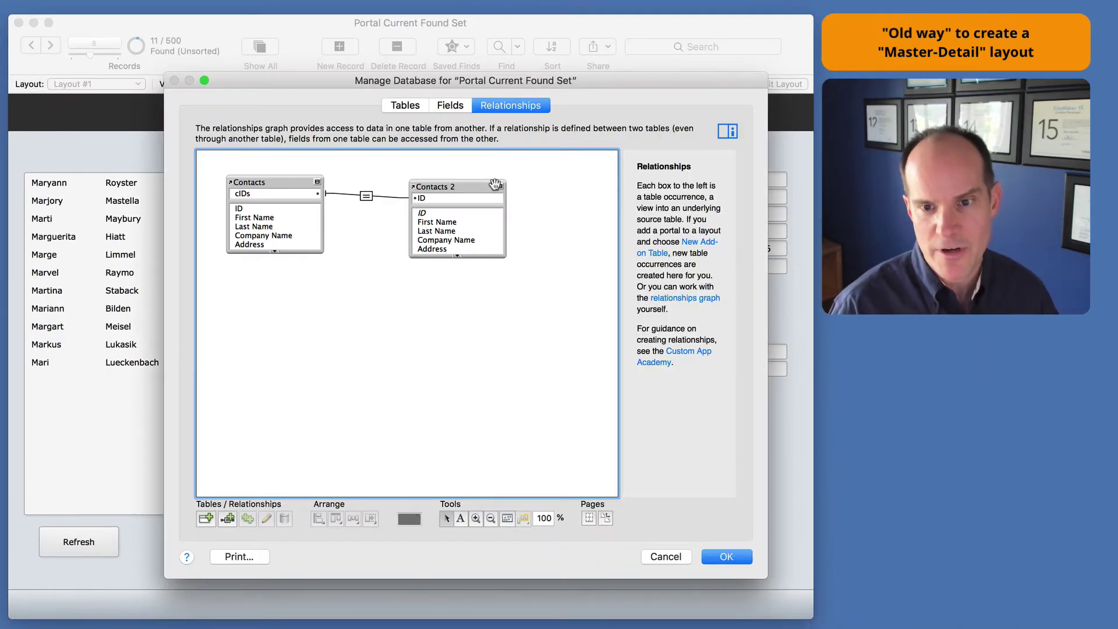
{"action": "key", "text": "Escape"}
{"action": "key", "text": "super+shift+d"}
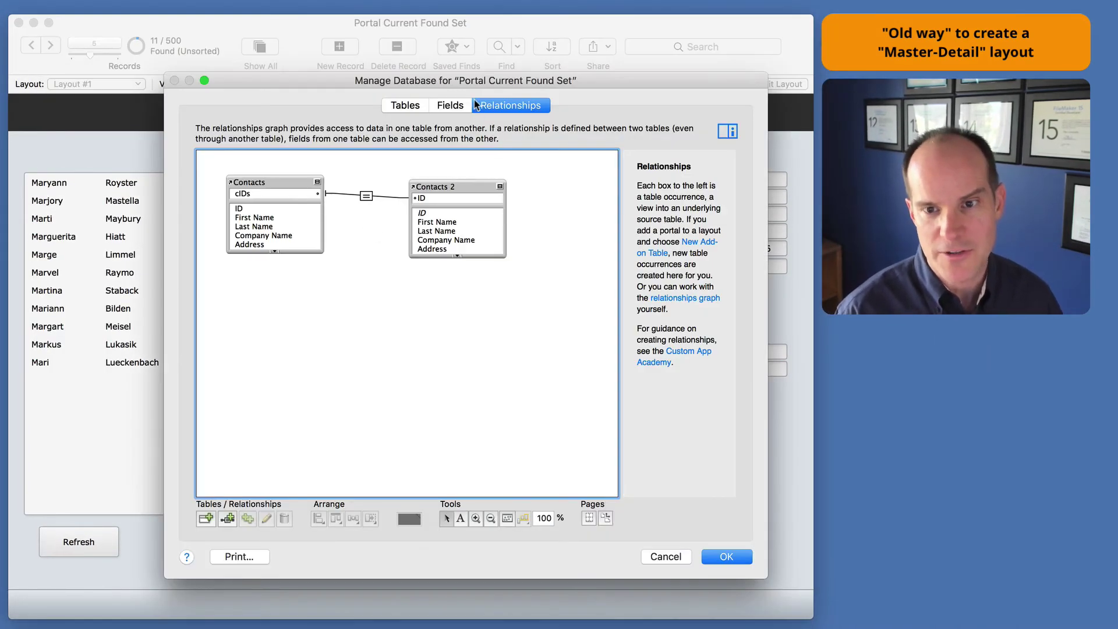
{"action": "left_click", "coordinate": [449, 105]}
{"action": "left_click", "coordinate": [226, 362]}
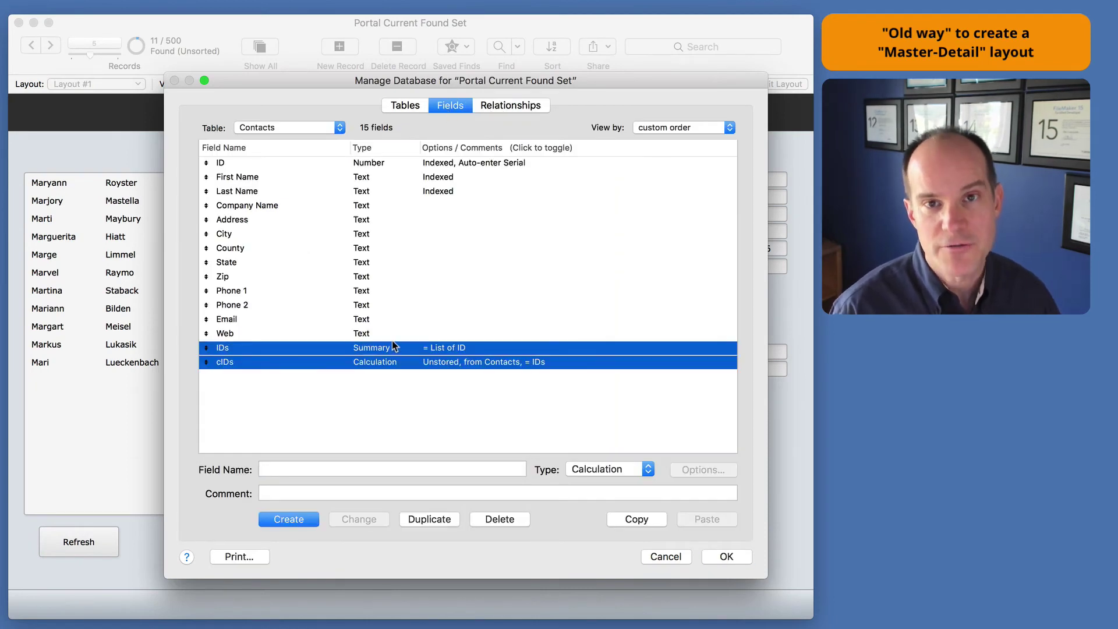
{"action": "key", "text": "Escape"}
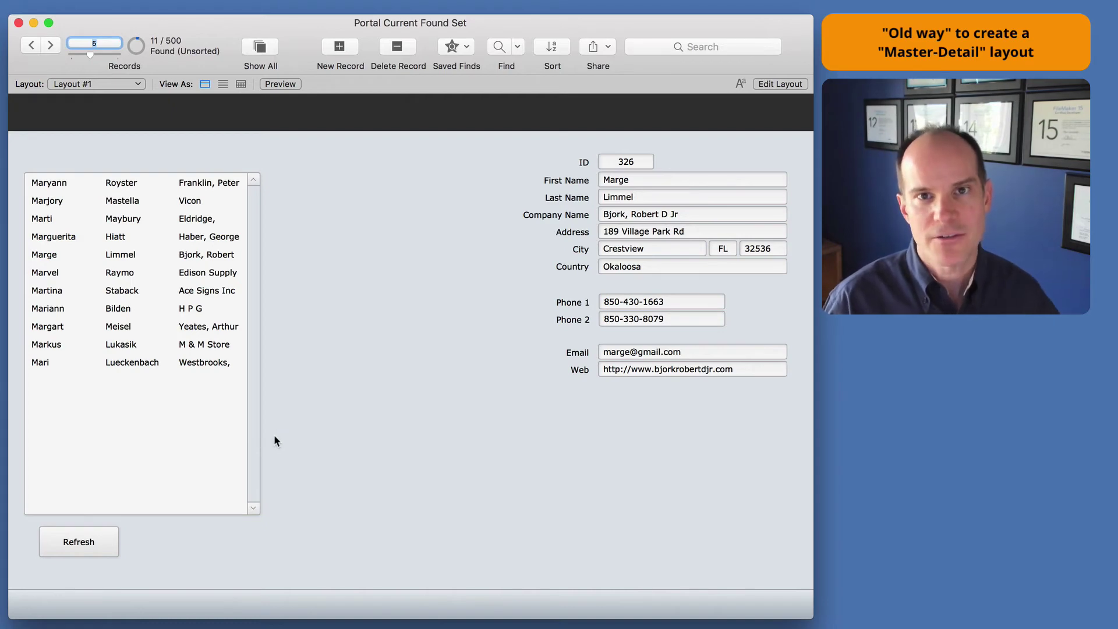
{"action": "left_click", "coordinate": [372, 426]}
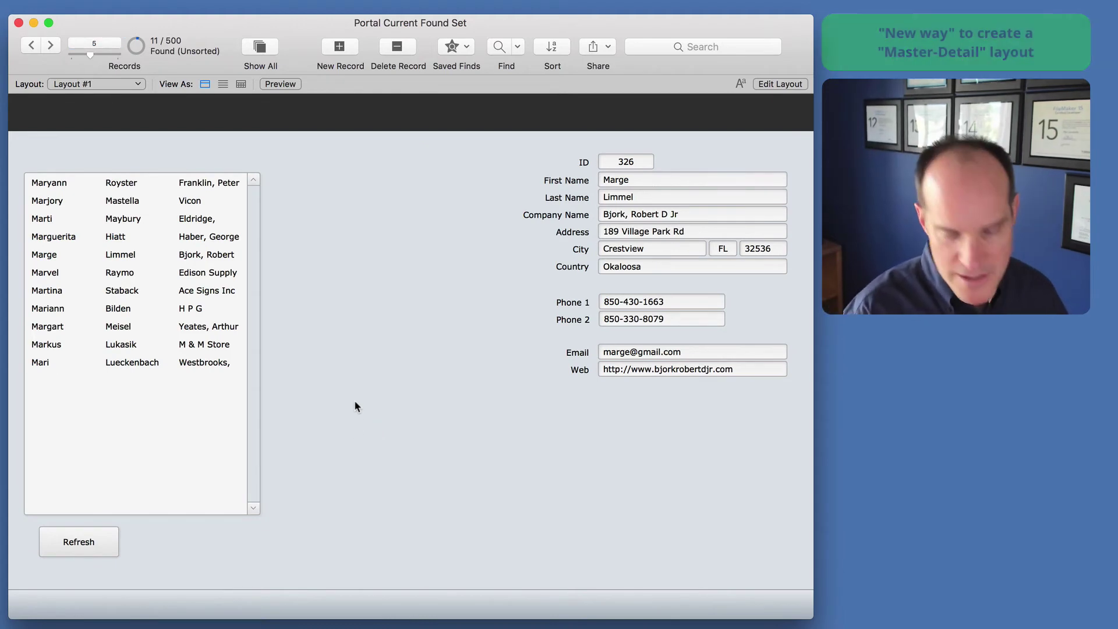
Step: Draw a second, 18-row portal in Layout mode between the existing portal and the contact detail fields
{"action": "key", "text": "super+l"}
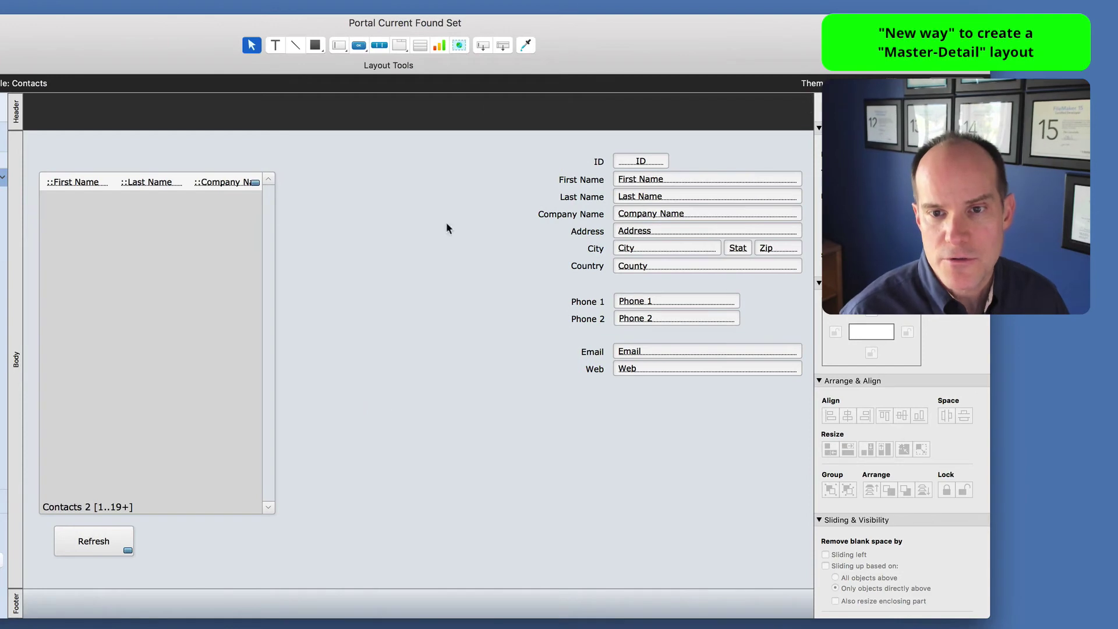
{"action": "left_click", "coordinate": [420, 46]}
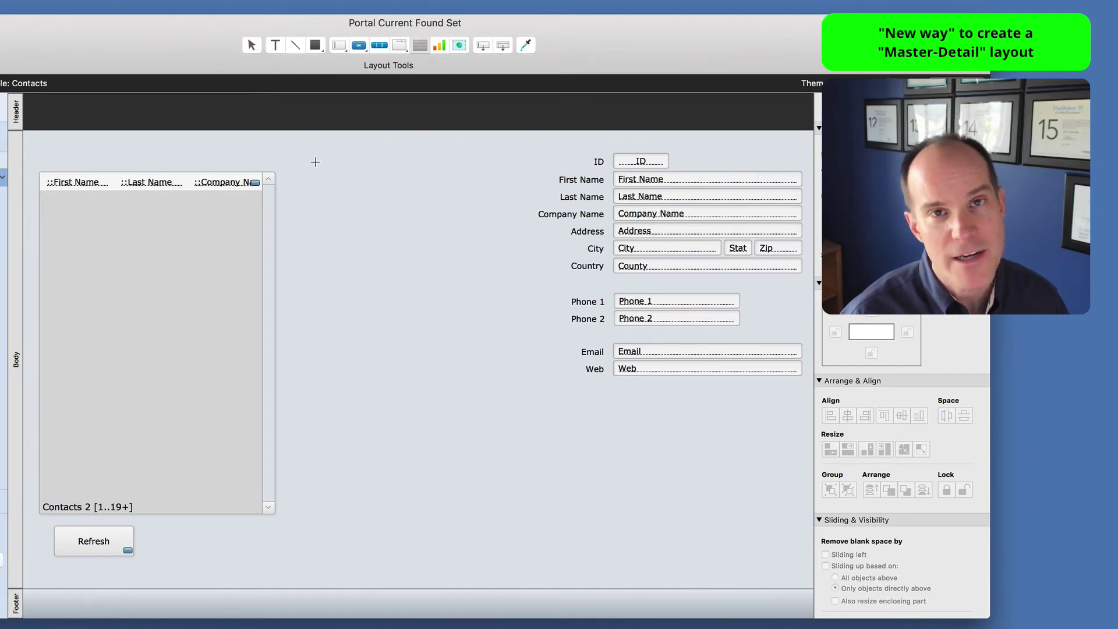
{"action": "left_click_drag", "start_coordinate": [304, 174], "coordinate": [533, 536]}
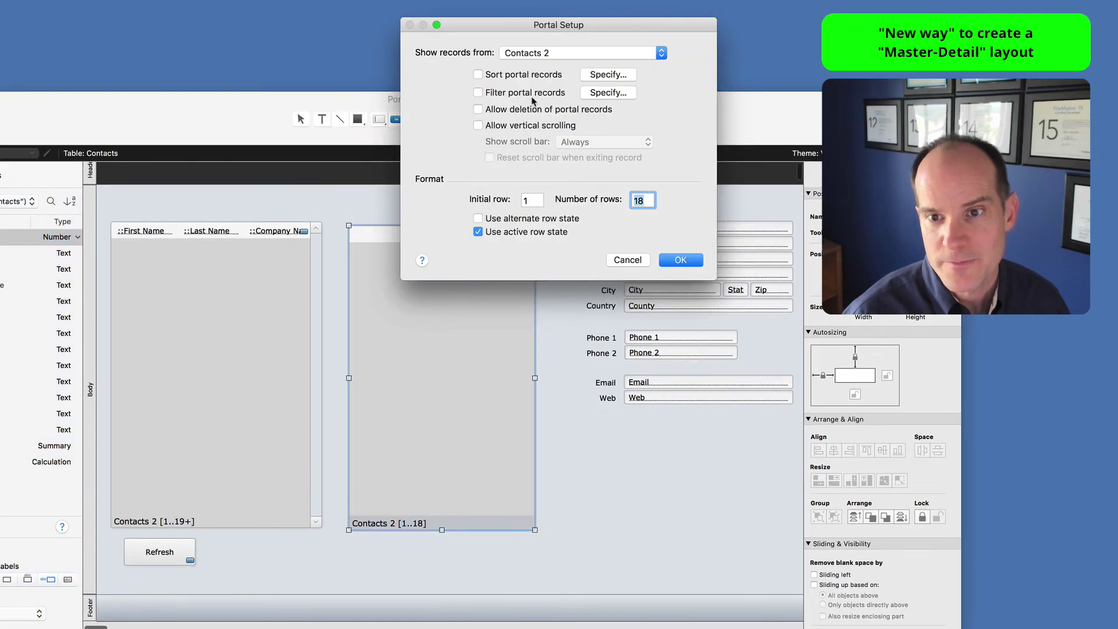
Step: Set the new portal to show records from Current Table ("Contacts"), with its scroll bar set to Always and active row state on
{"action": "left_click", "coordinate": [548, 53]}
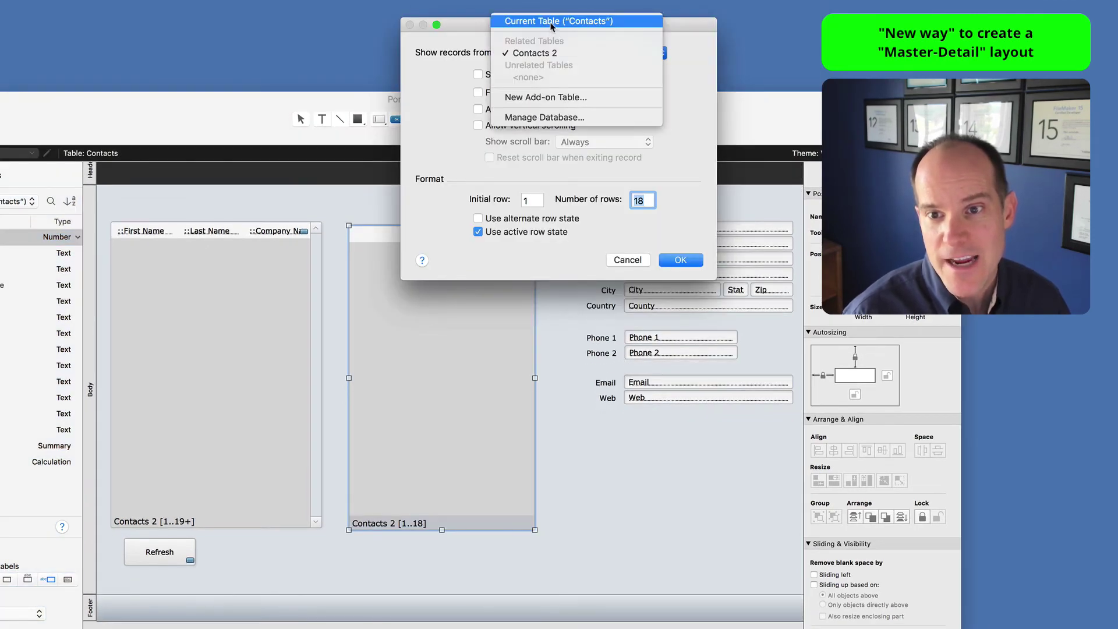
{"action": "left_click", "coordinate": [550, 25]}
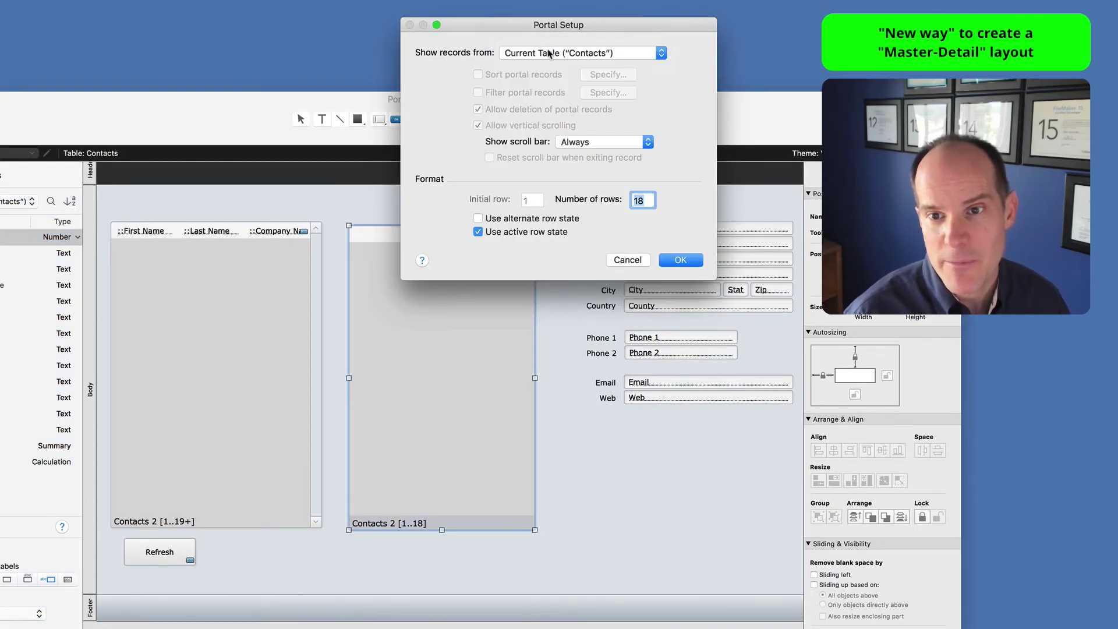
{"action": "left_click", "coordinate": [550, 51]}
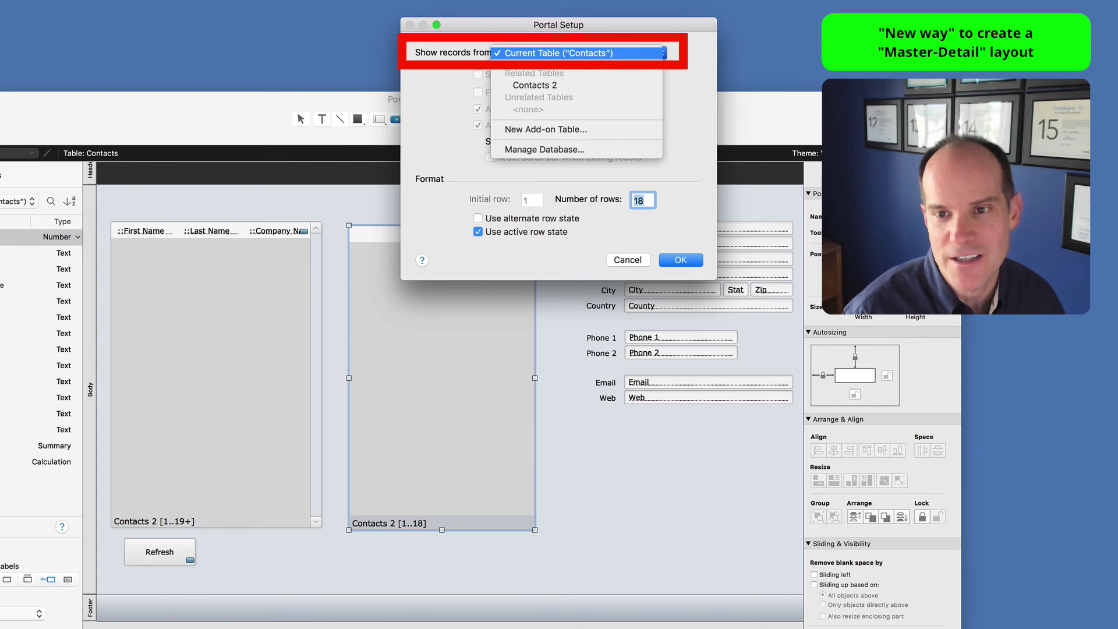
{"action": "left_click", "coordinate": [559, 53]}
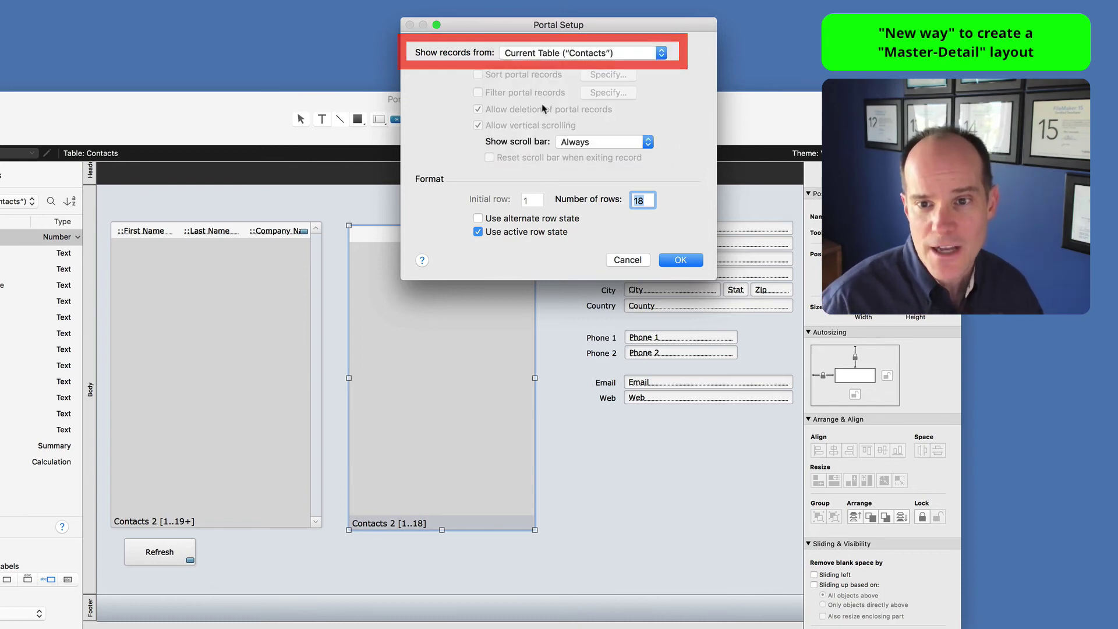
{"action": "left_click", "coordinate": [587, 142]}
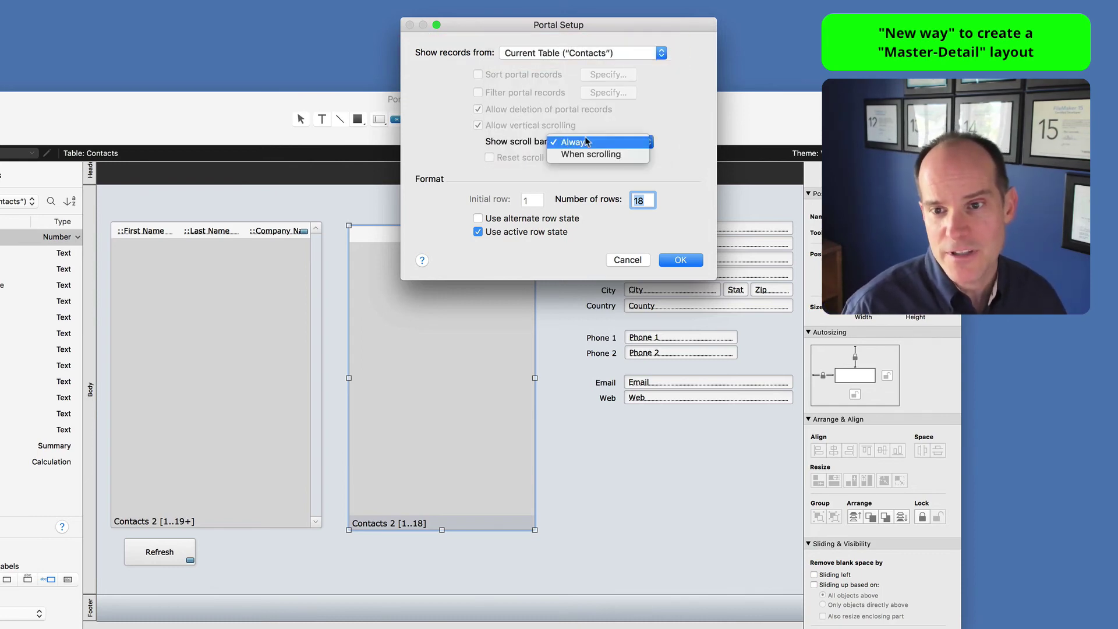
{"action": "left_click", "coordinate": [625, 141]}
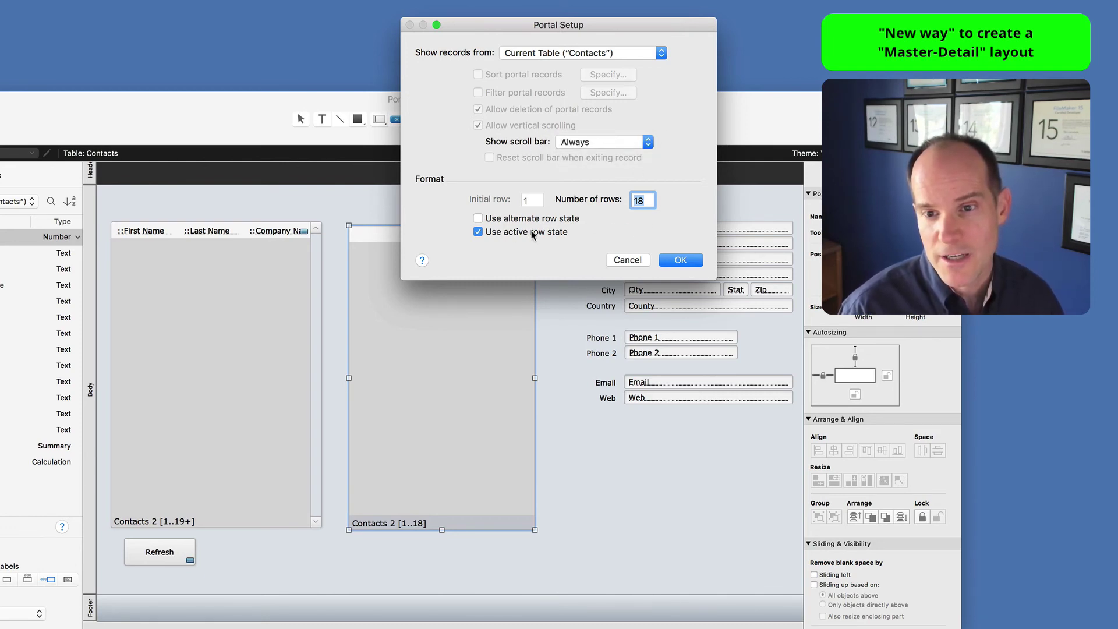
{"action": "left_click", "coordinate": [676, 263]}
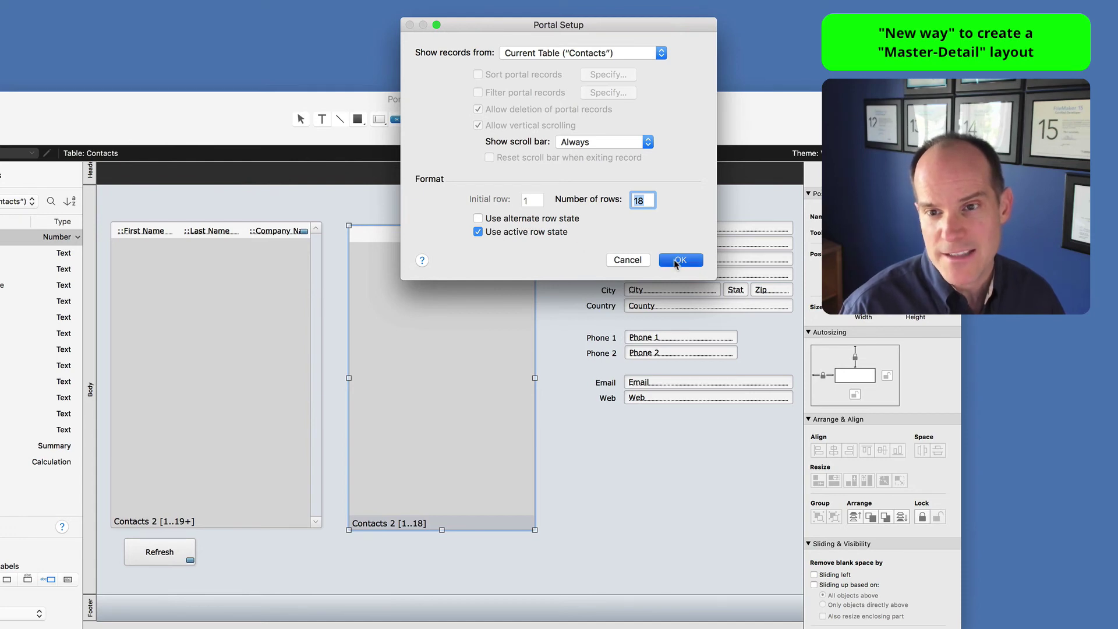
Step: Add the First Name, Last Name and Company Name fields to the new portal and return to Browse mode
{"action": "double_click", "coordinate": [414, 111]}
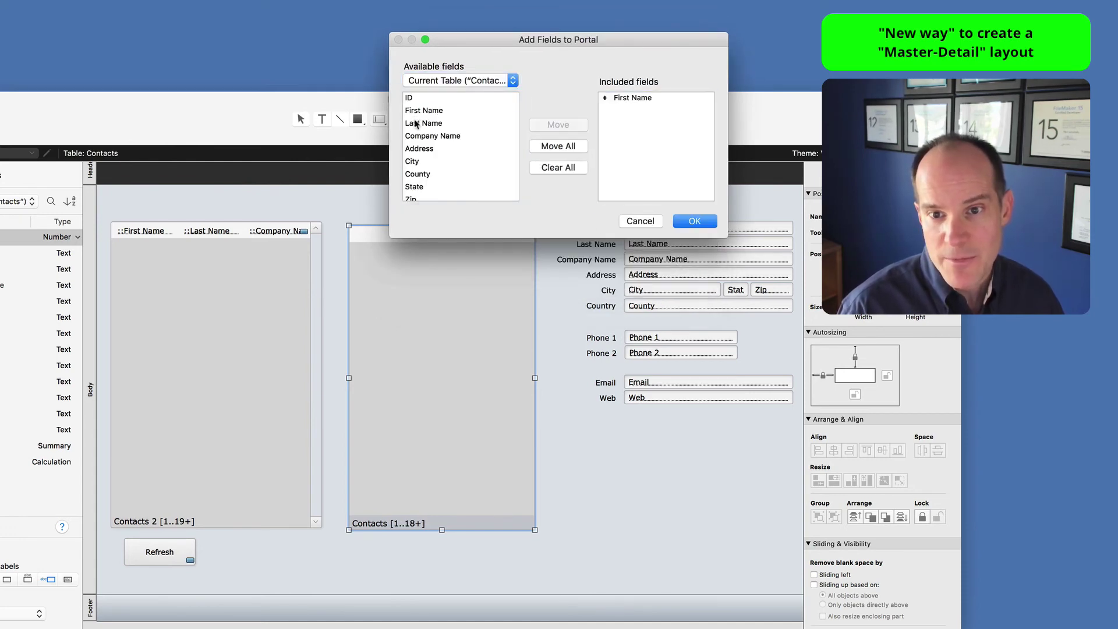
{"action": "double_click", "coordinate": [415, 122]}
{"action": "left_click", "coordinate": [460, 135]}
{"action": "double_click", "coordinate": [469, 137]}
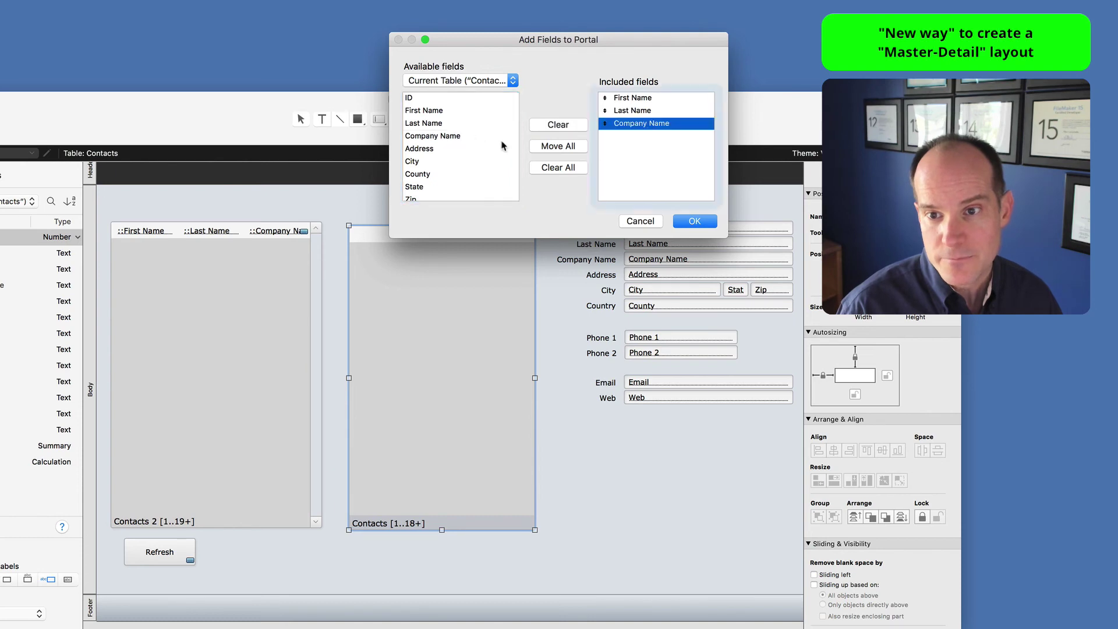
{"action": "key", "text": "Return"}
{"action": "key", "text": "super+b"}
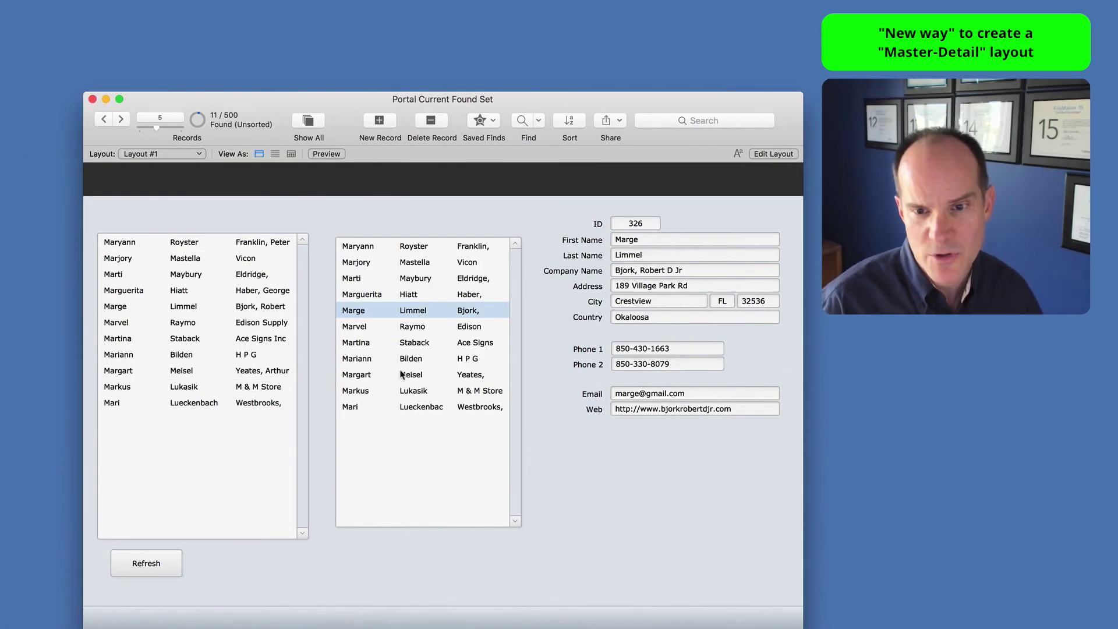
Step: Select several different contacts in the new portal to check that the detail fields follow each selection
{"action": "left_click", "coordinate": [417, 329]}
{"action": "left_click", "coordinate": [410, 360]}
{"action": "left_click", "coordinate": [409, 391]}
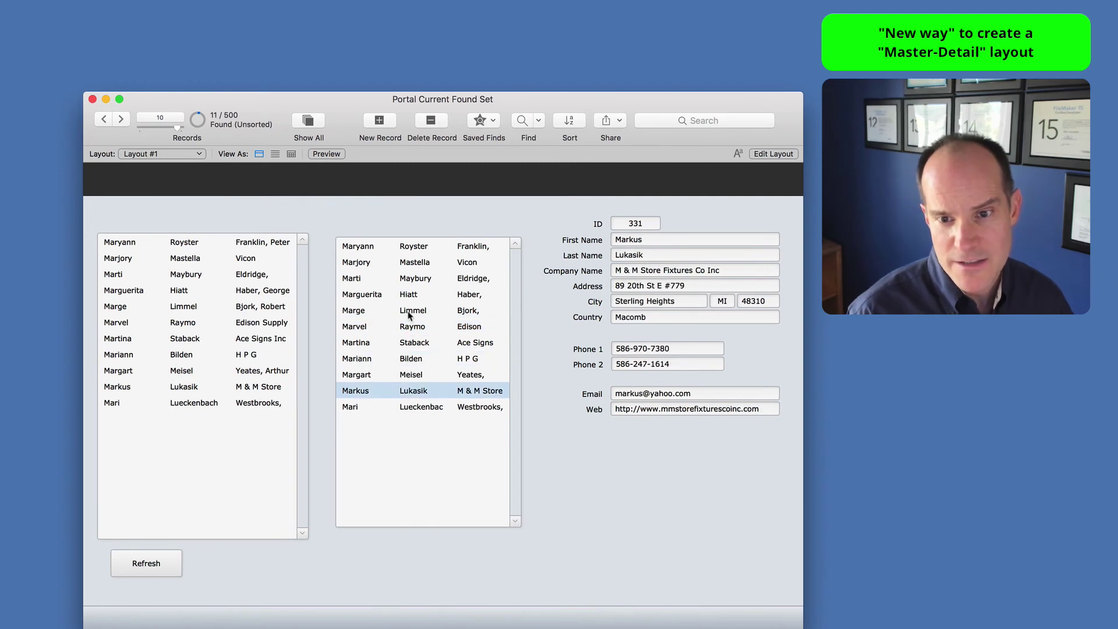
{"action": "left_click", "coordinate": [409, 278]}
{"action": "left_click", "coordinate": [410, 262]}
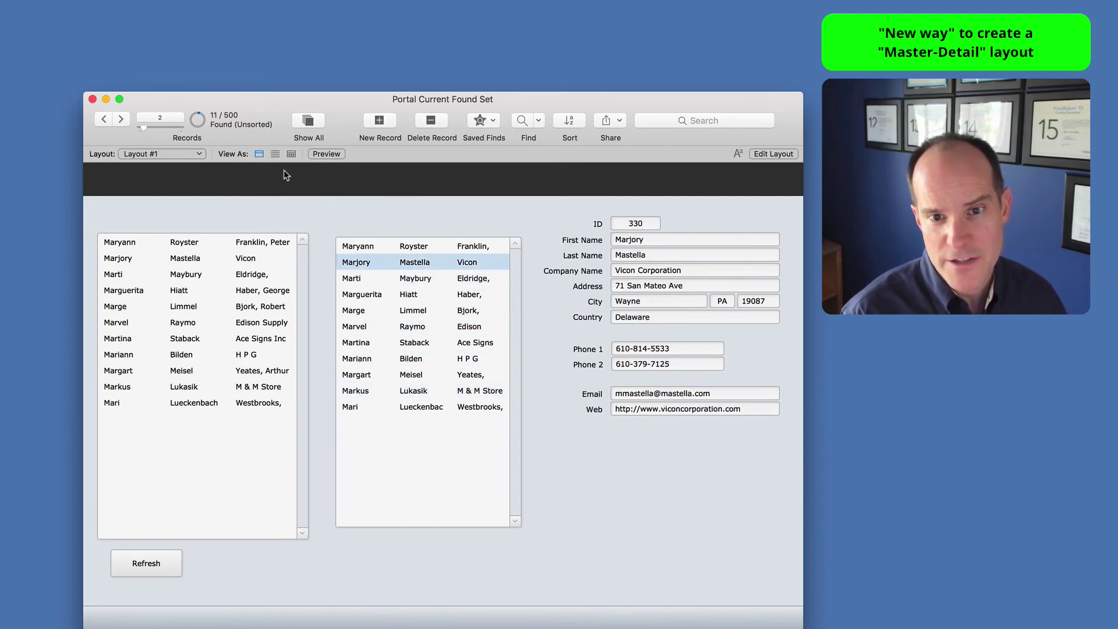
Step: Show all records and step forward a few records to compare how the two portals respond
{"action": "left_click", "coordinate": [305, 122]}
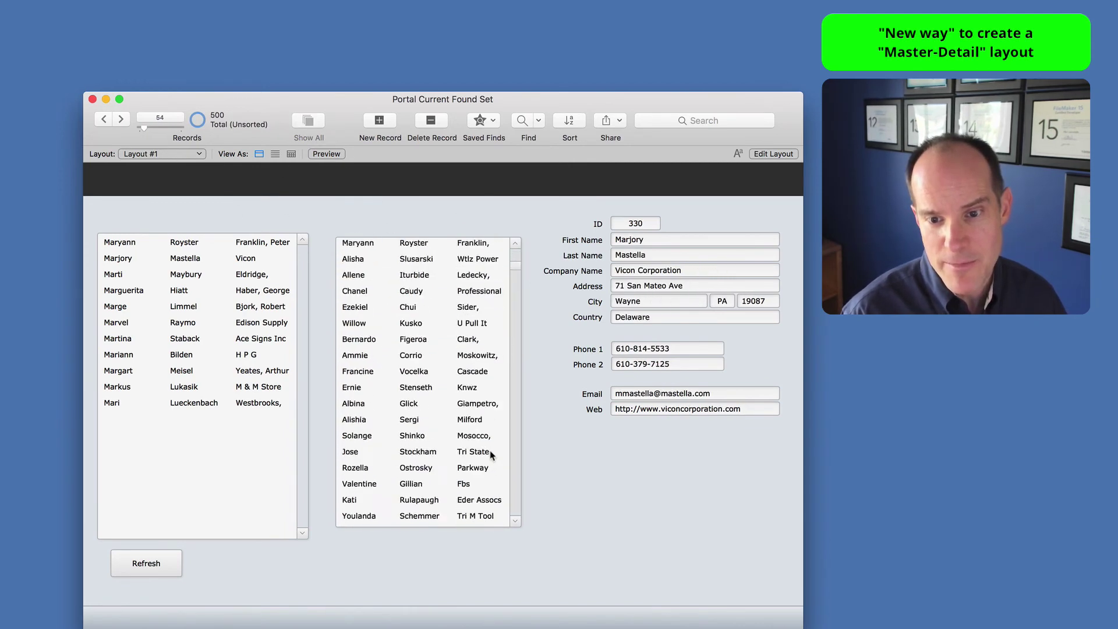
{"action": "scroll", "coordinate": [490, 455], "scroll_direction": "up", "scroll_amount": 10}
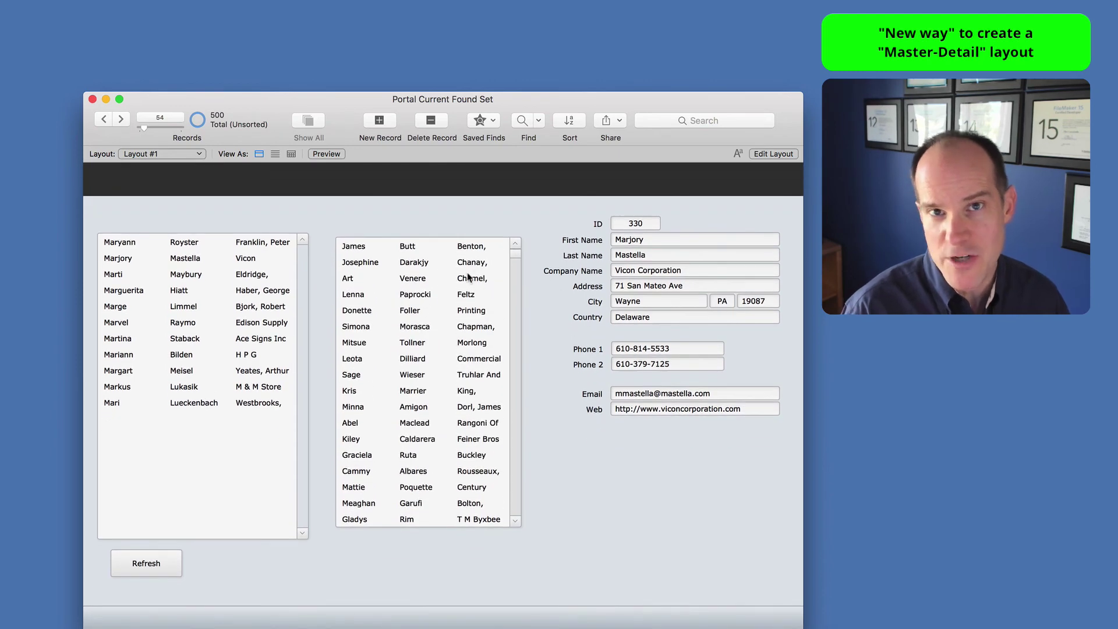
{"action": "left_click", "coordinate": [120, 119]}
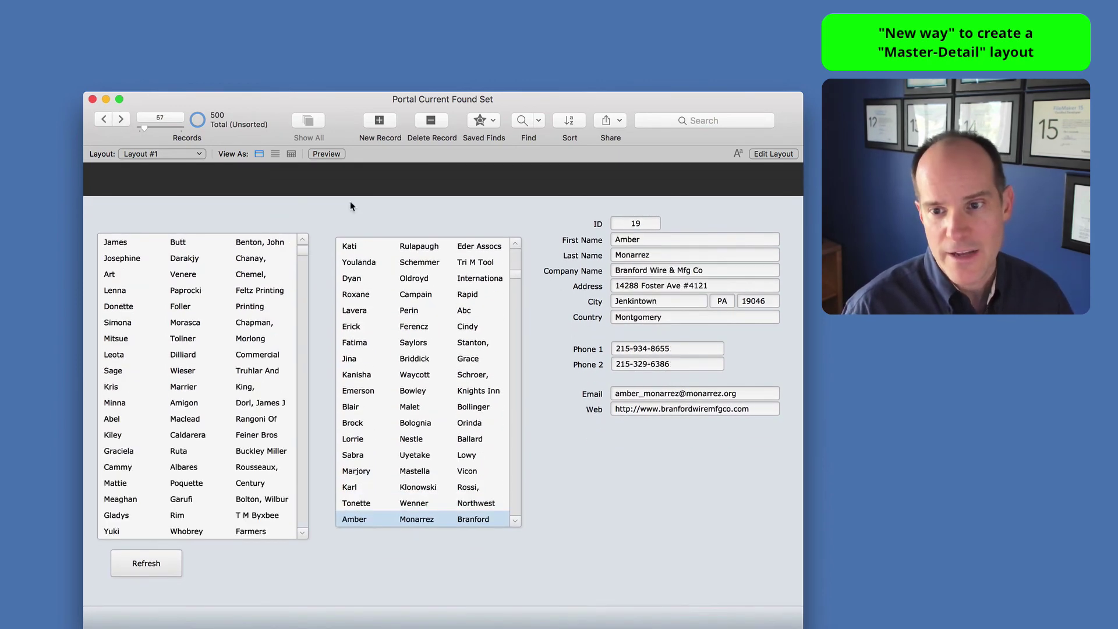
Step: Find the current contact by first name, and refresh the old portal to compare it with the new one
{"action": "key", "text": "super+f"}
{"action": "left_click", "coordinate": [654, 240]}
{"action": "type", "text": "amber"}
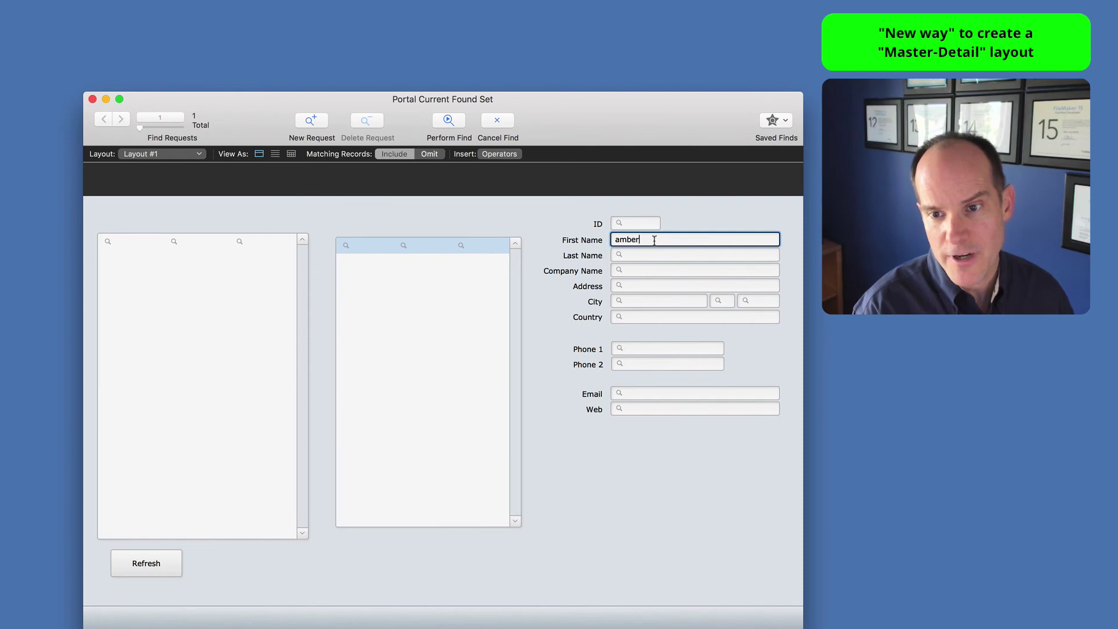
{"action": "key", "text": "Return"}
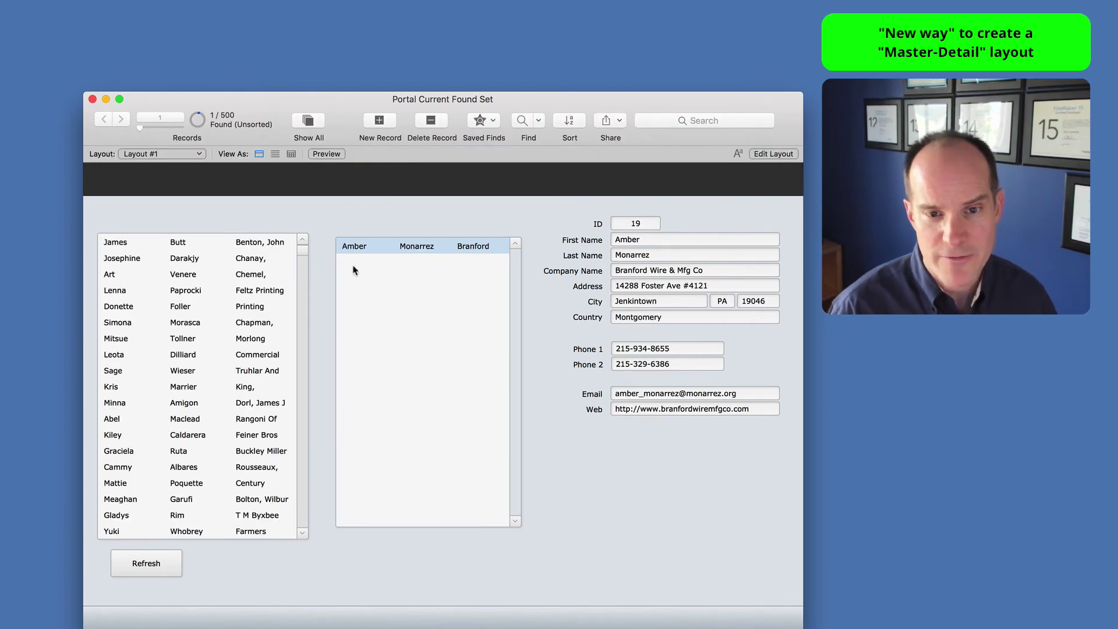
{"action": "left_click", "coordinate": [153, 567]}
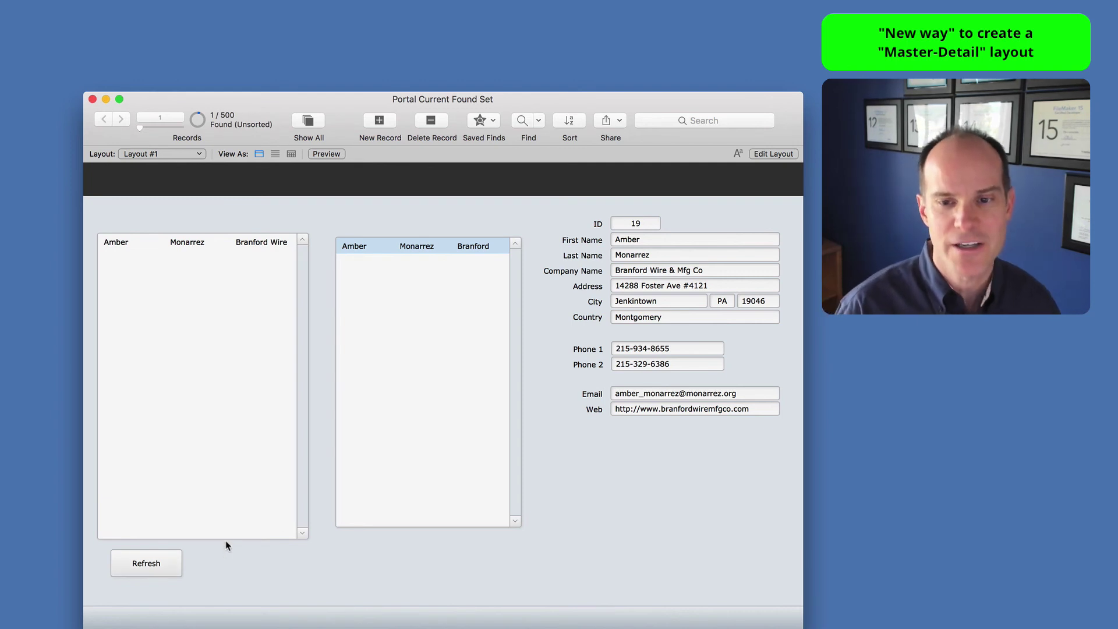